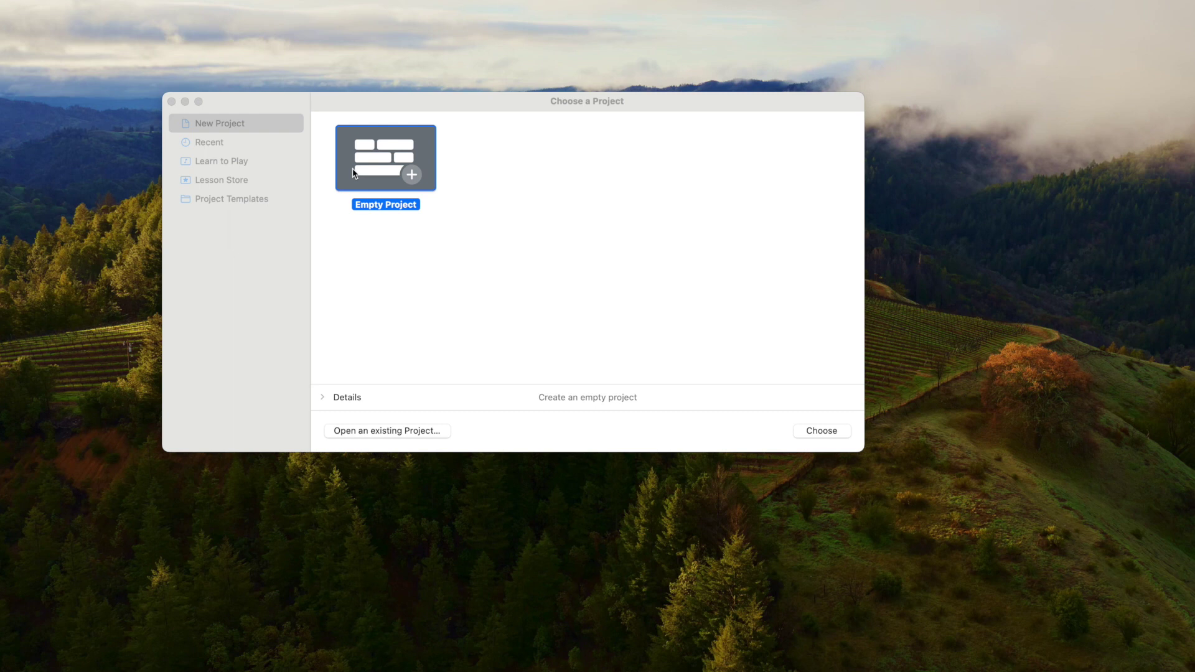
# - Create an empty project containing one microphone audio track that records from Input 1
pyautogui.click(809, 434)
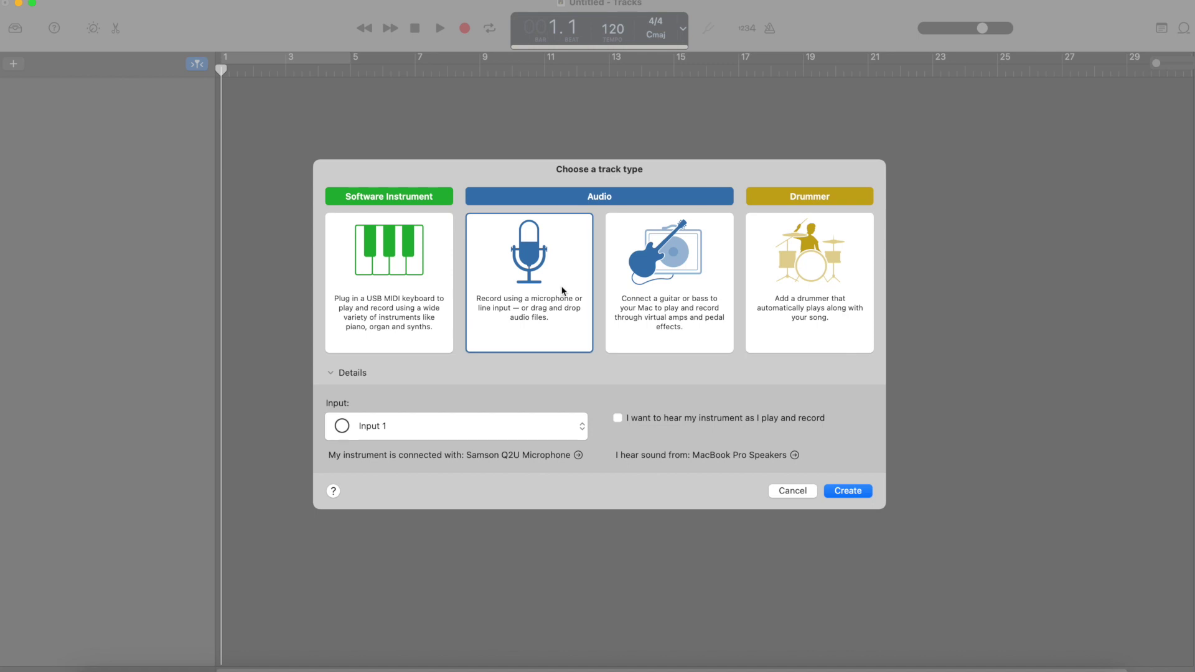
pyautogui.click(864, 492)
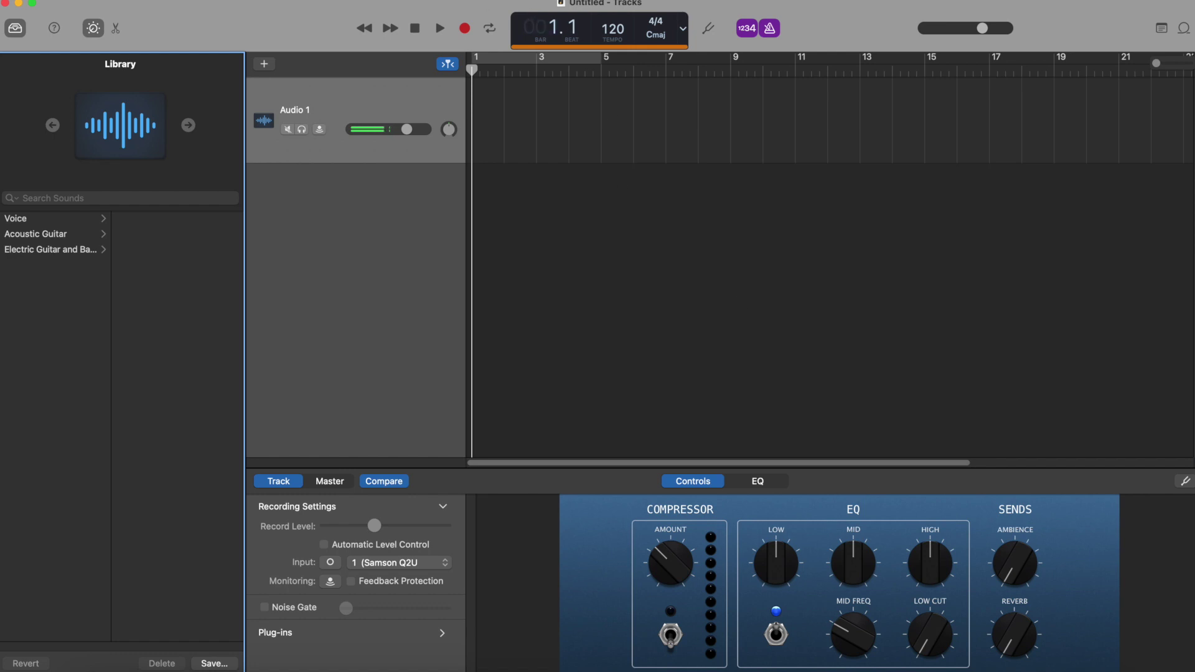
# - Set the display to show Time instead of beats and turn off the recording count-in
pyautogui.click(685, 30)
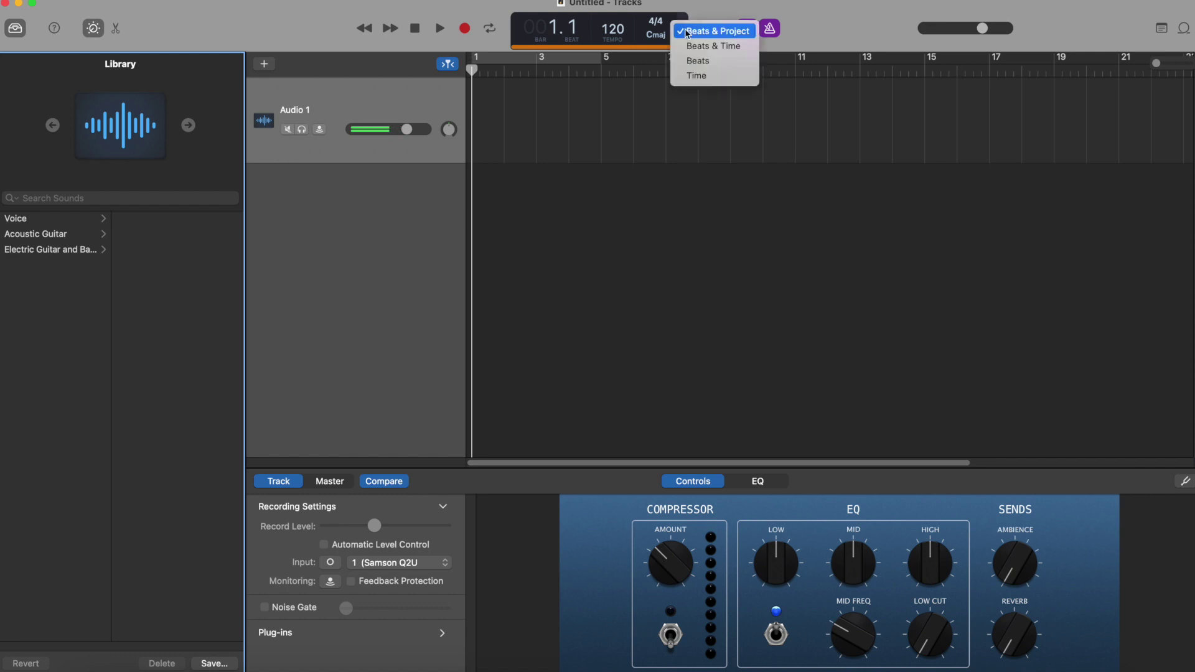
pyautogui.click(722, 76)
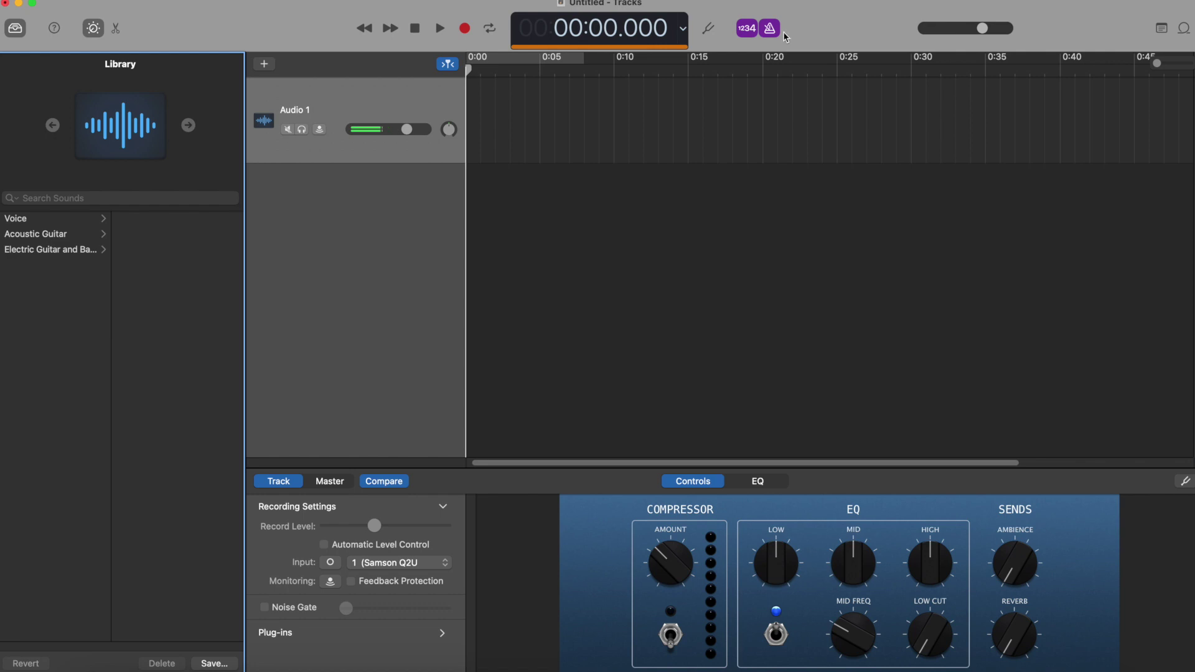
pyautogui.click(747, 29)
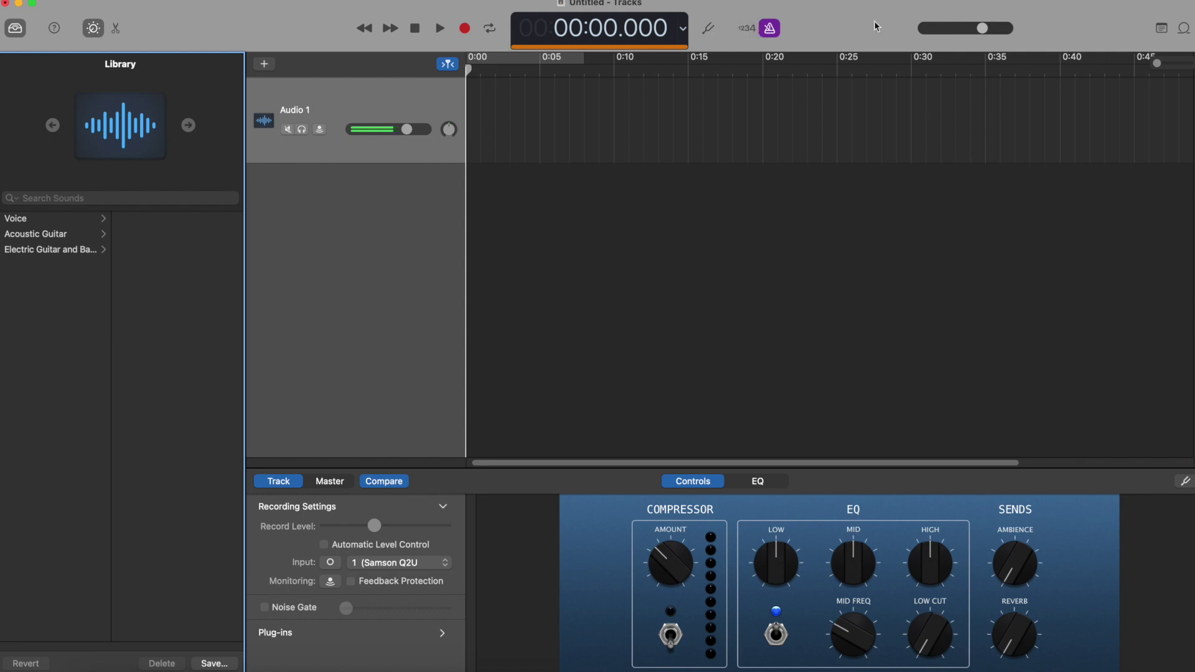
# - Record a short test take of about 4 seconds, play part of it back, and return the playhead to the start
pyautogui.click(465, 29)
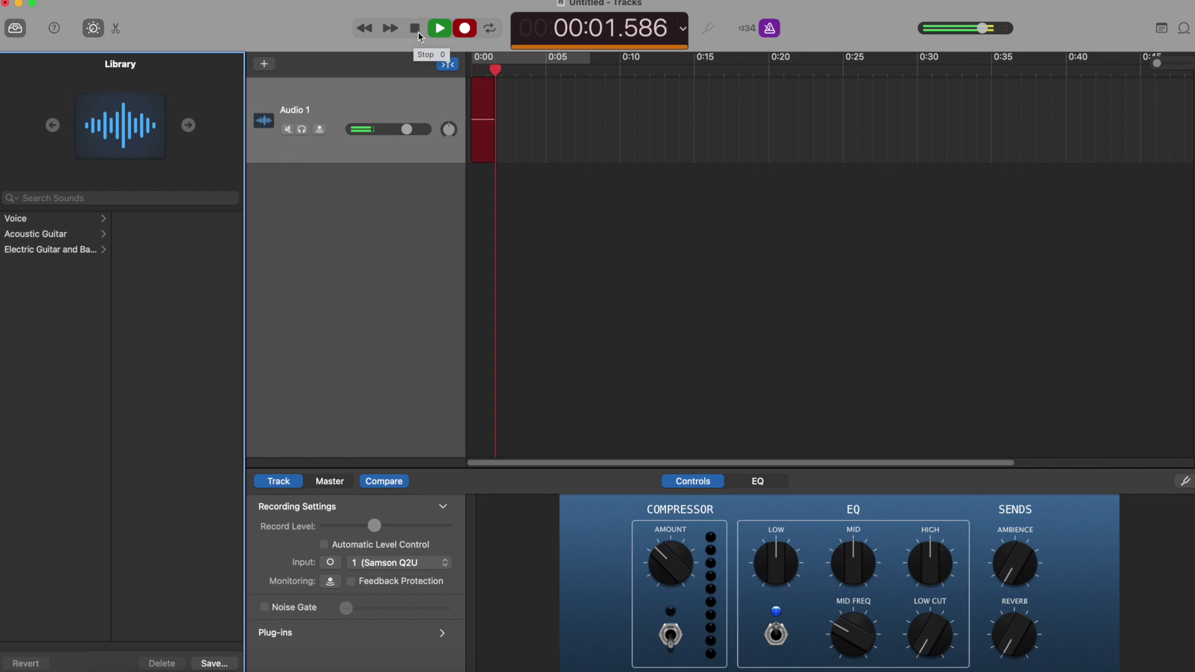
pyautogui.click(416, 31)
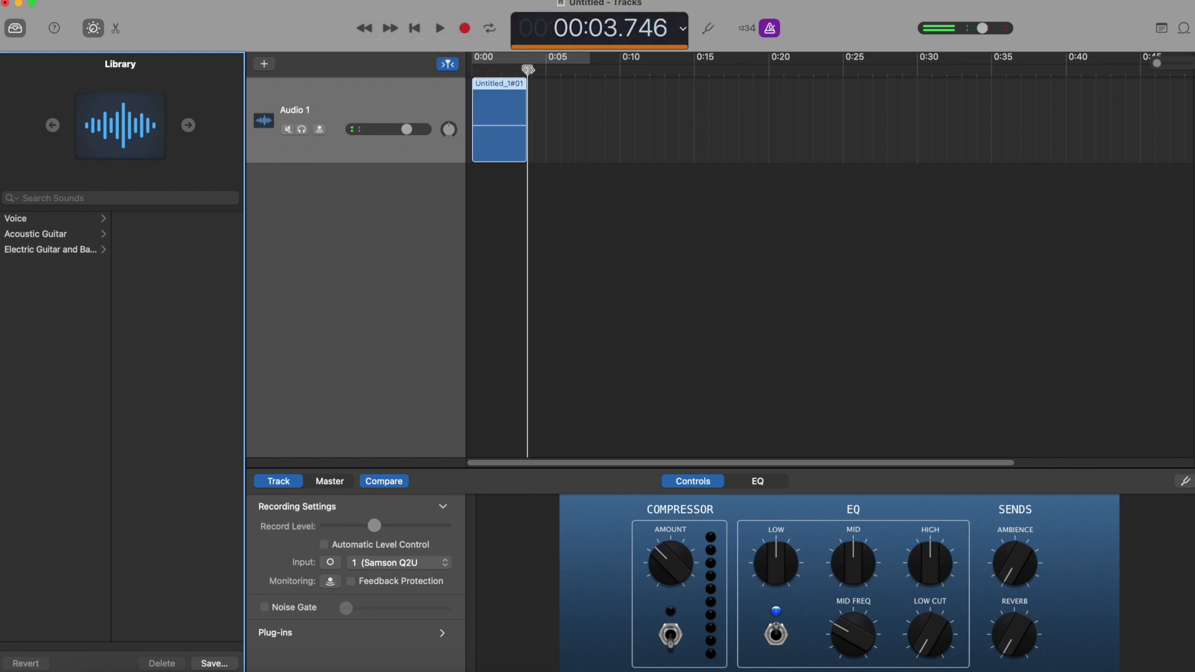
pyautogui.press('Return')
pyautogui.click(444, 33)
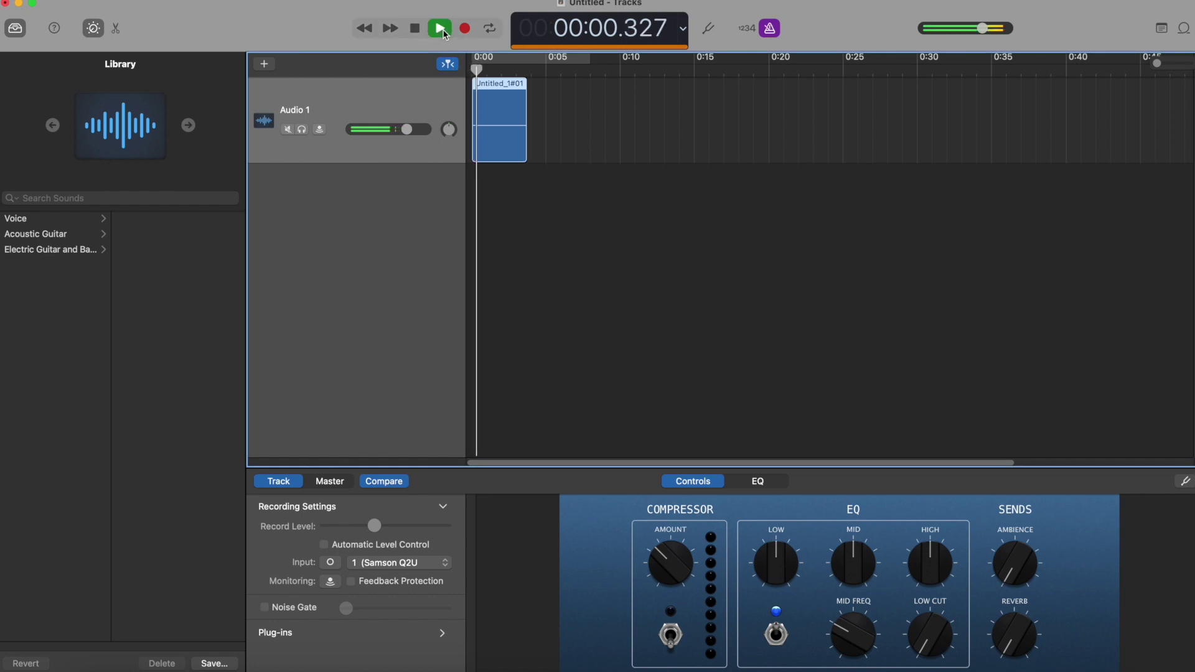
pyautogui.click(445, 33)
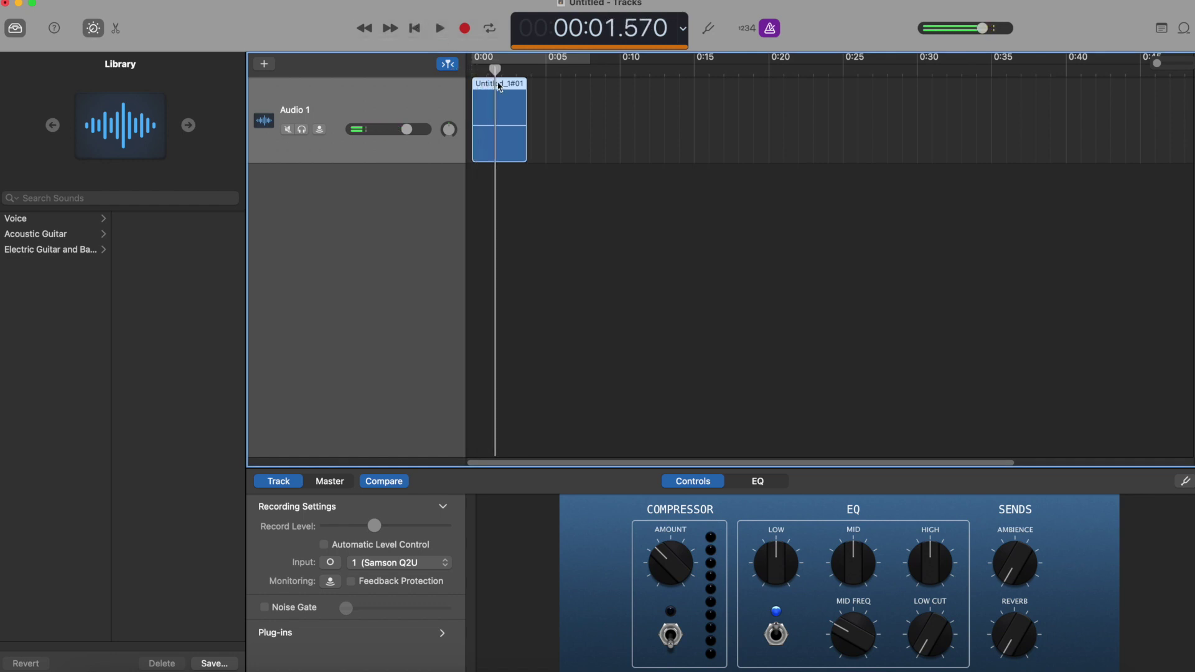
pyautogui.press('Return')
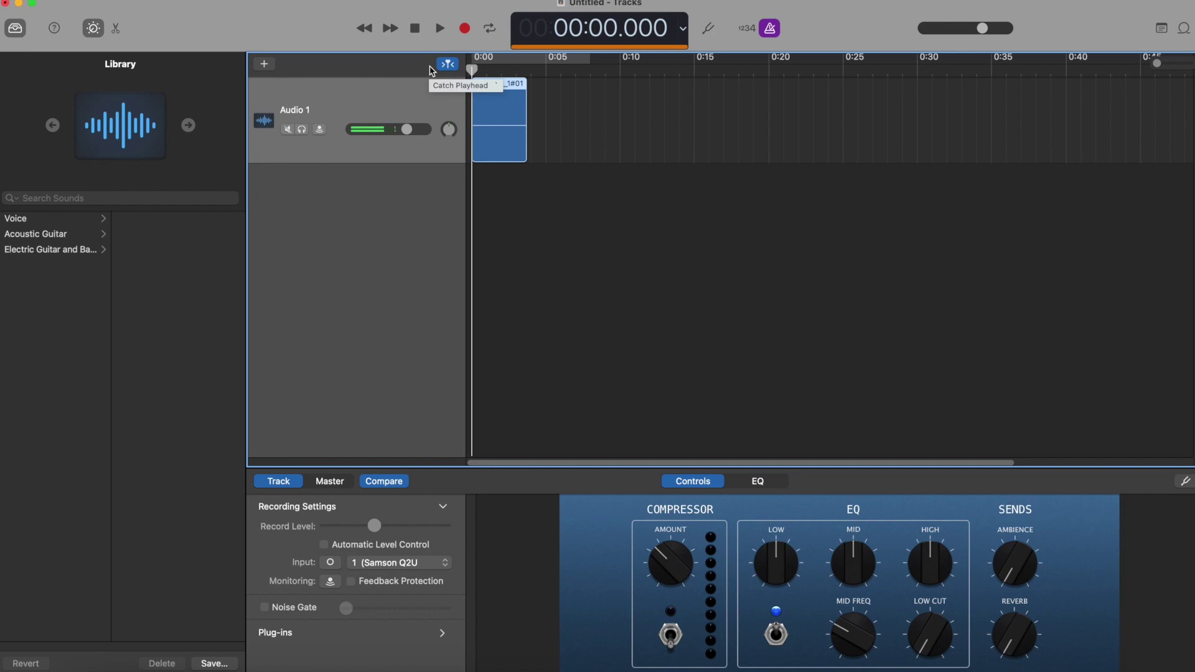
# - Turn off the metronome and delete the test recording from the audio track
pyautogui.click(771, 28)
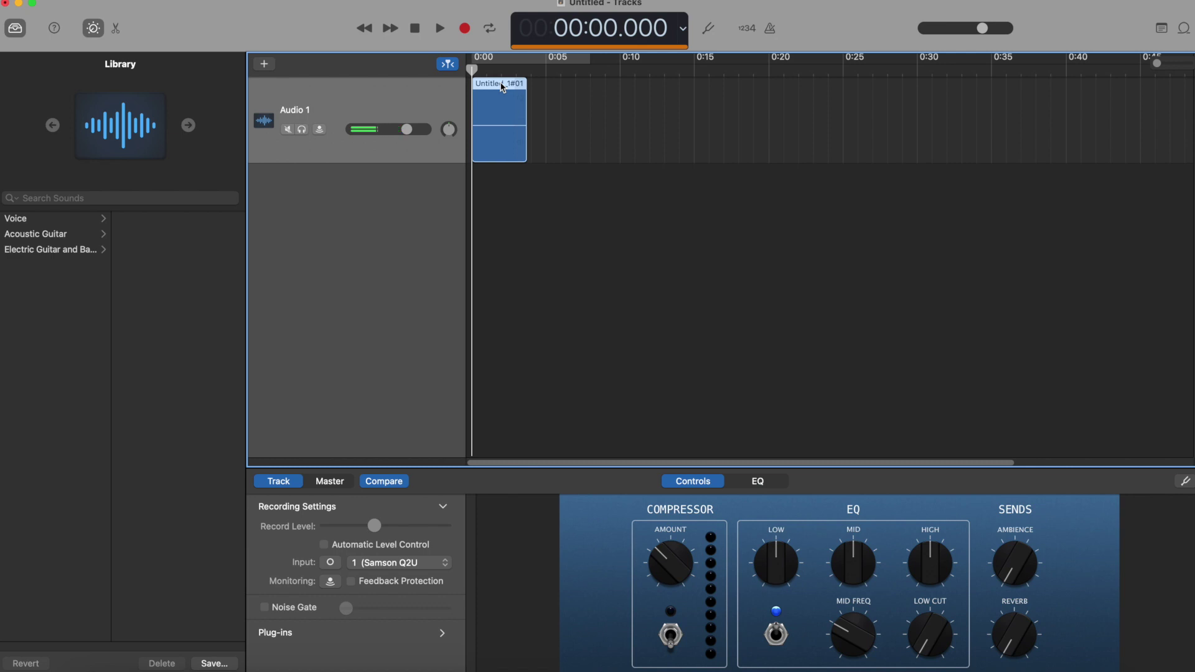
pyautogui.press('BackSpace')
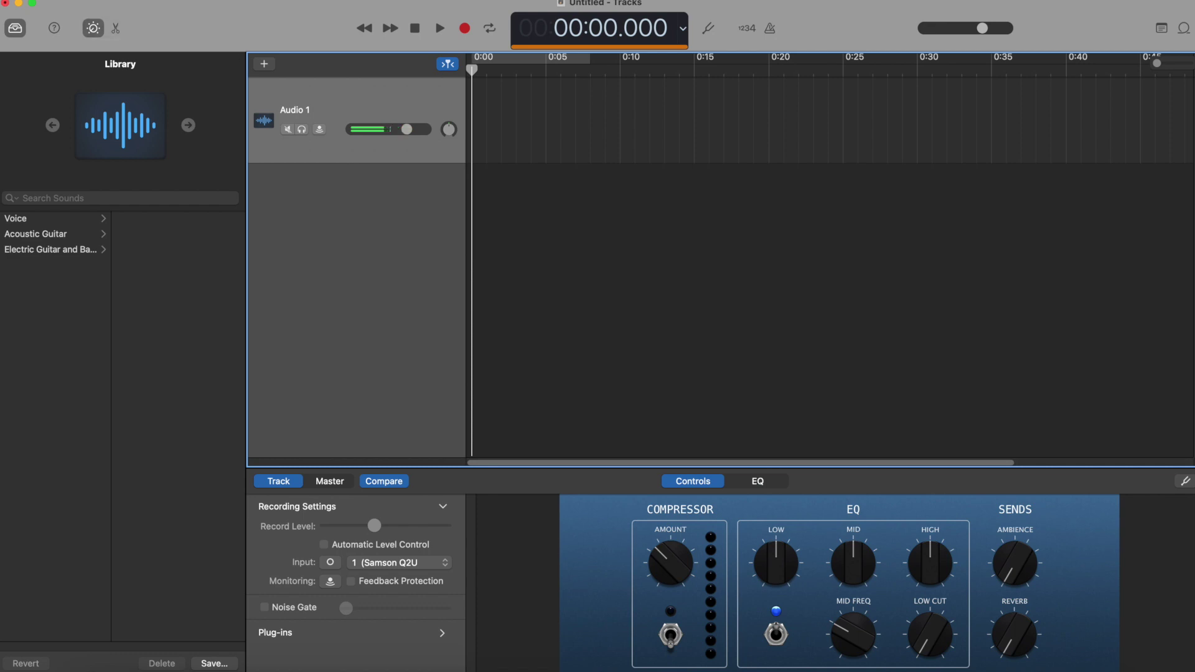
# - Check the output and input devices in the Audio/MIDI preferences and close the preferences
pyautogui.click(56, 1)
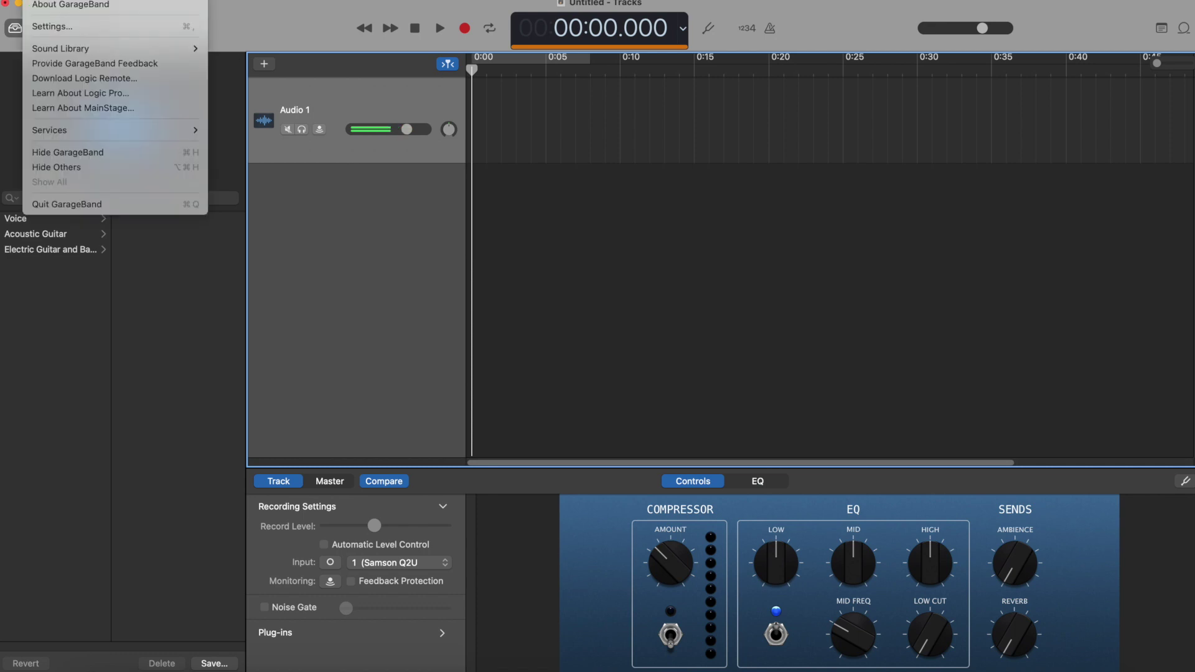
pyautogui.click(80, 31)
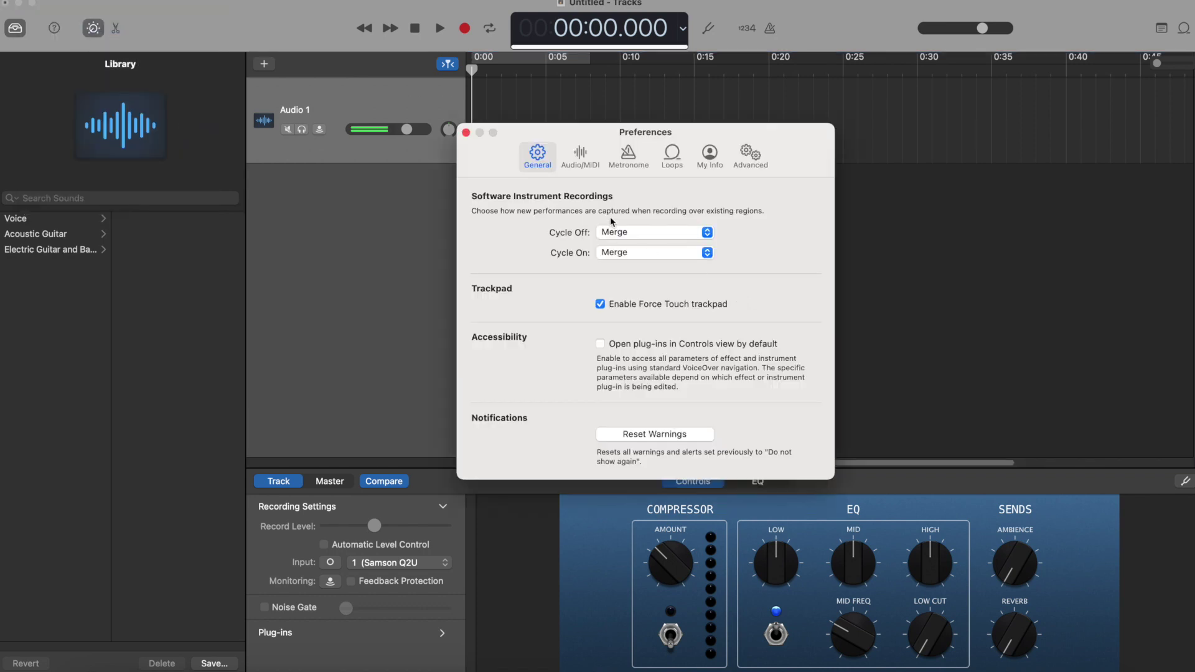
pyautogui.click(584, 166)
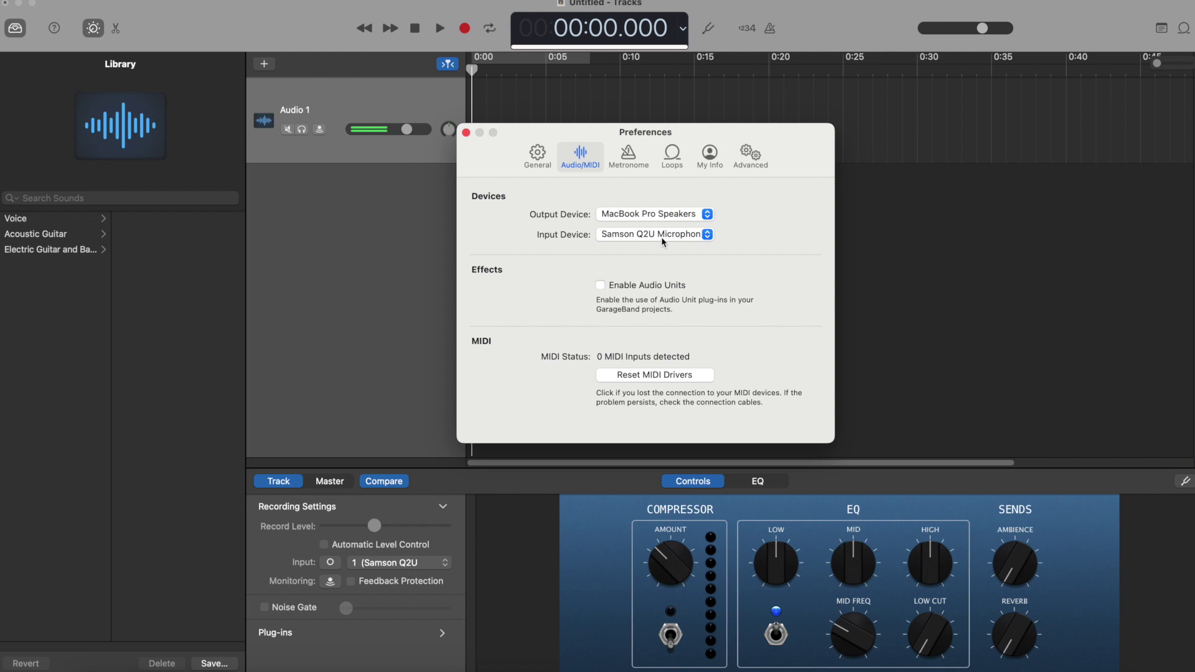
pyautogui.click(465, 134)
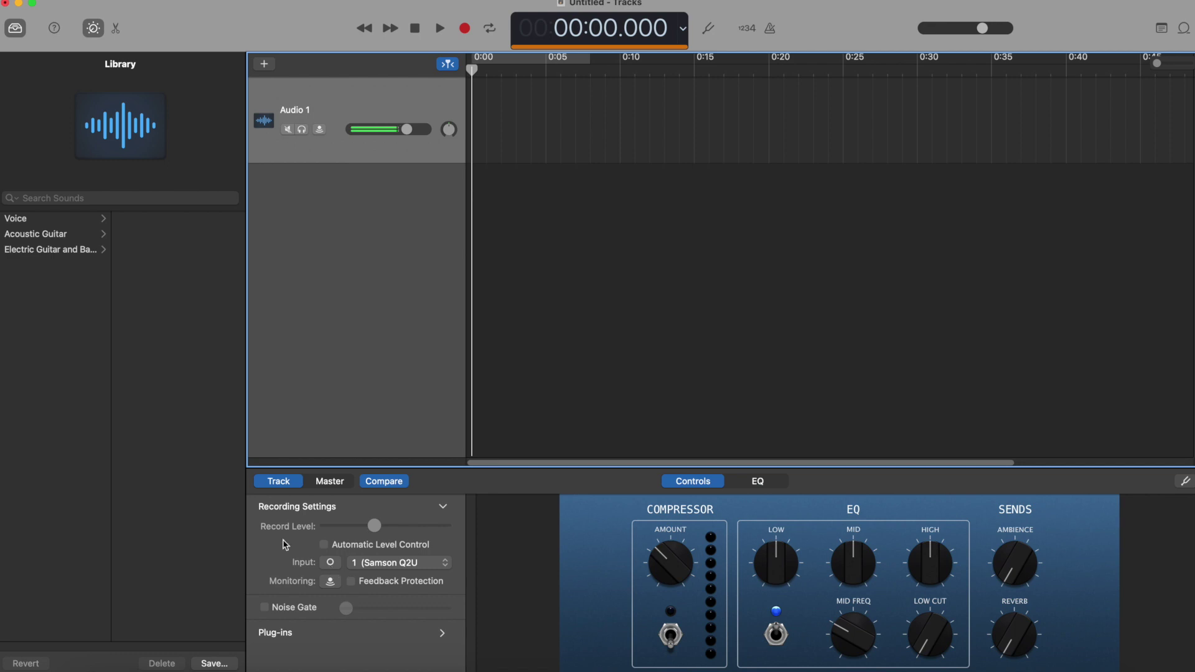
# - Switch the track's input between stereo 1-2 and mono, leaving it on mono input 1
pyautogui.click(331, 564)
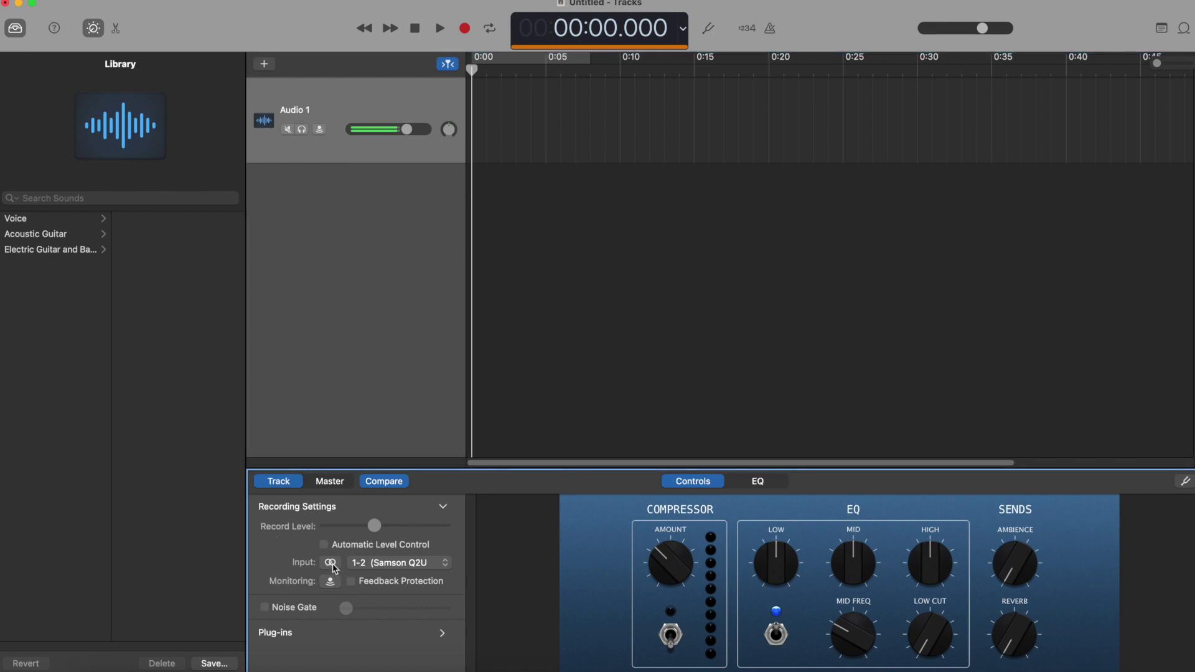
pyautogui.click(331, 564)
pyautogui.click(333, 564)
pyautogui.click(331, 564)
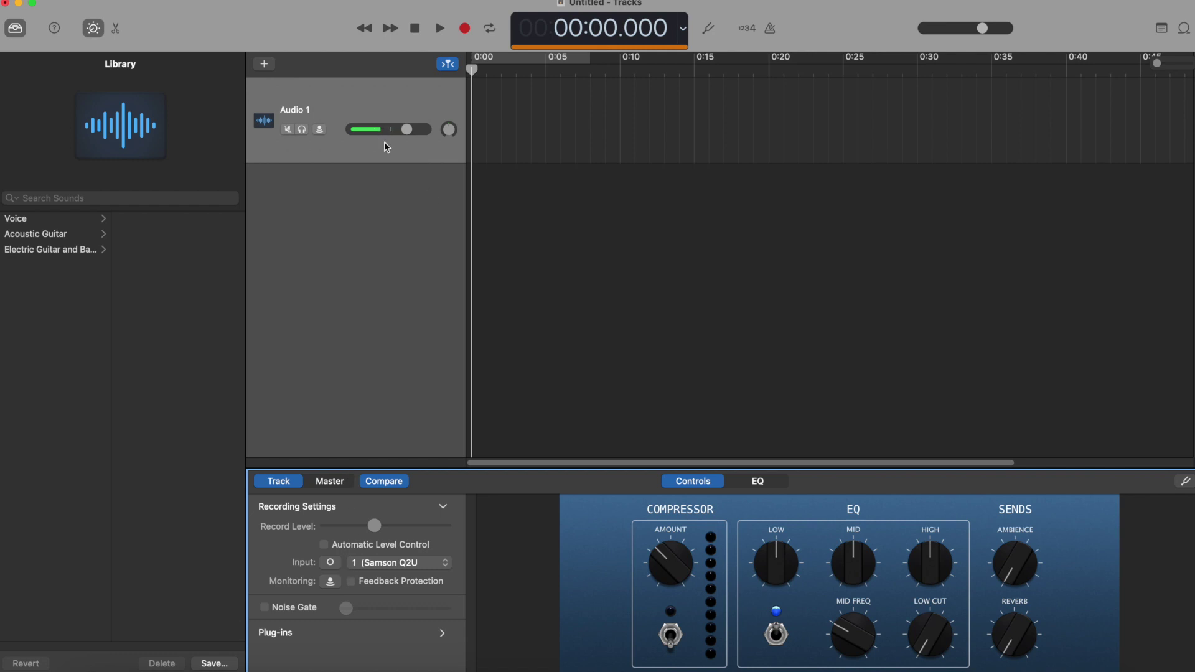
pyautogui.click(332, 562)
# - Rename the Audio 1 track as "Morning routine"
pyautogui.rightClick(305, 114)
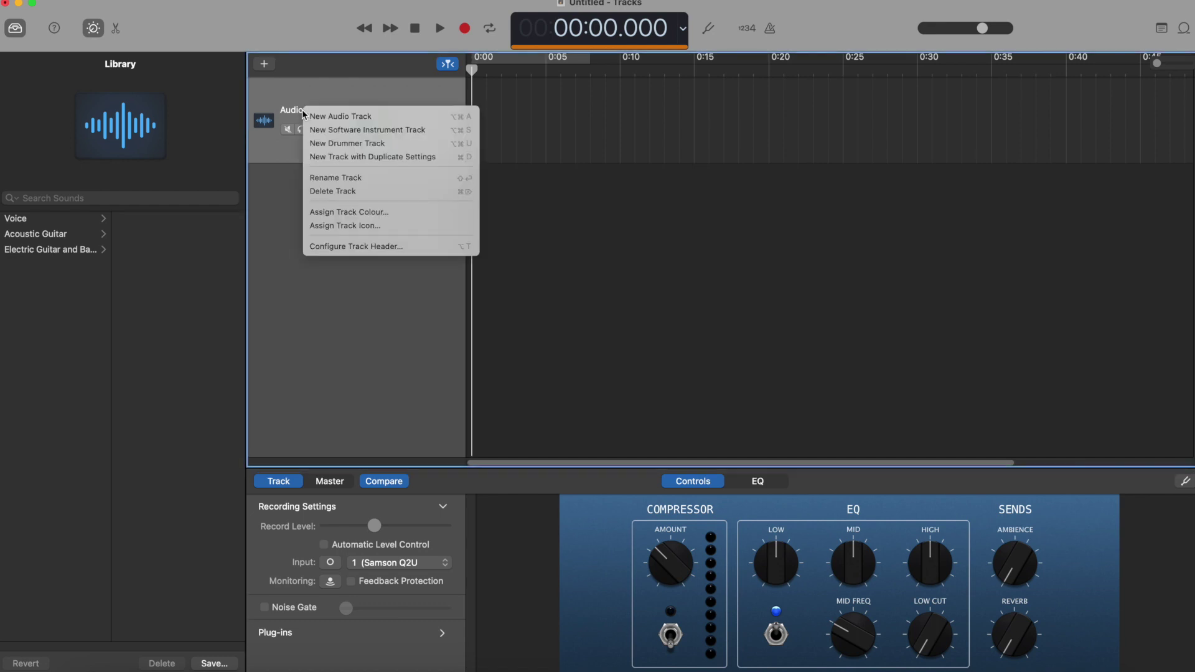
pyautogui.click(363, 180)
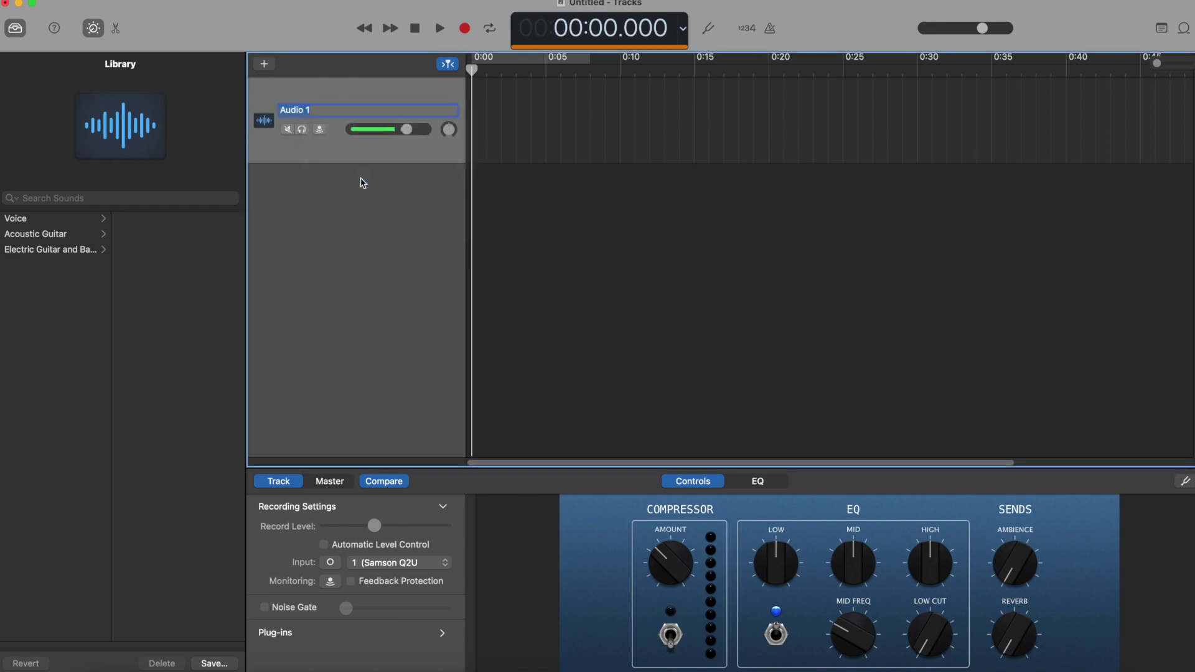
pyautogui.write('Morning ro')
pyautogui.press('Return')
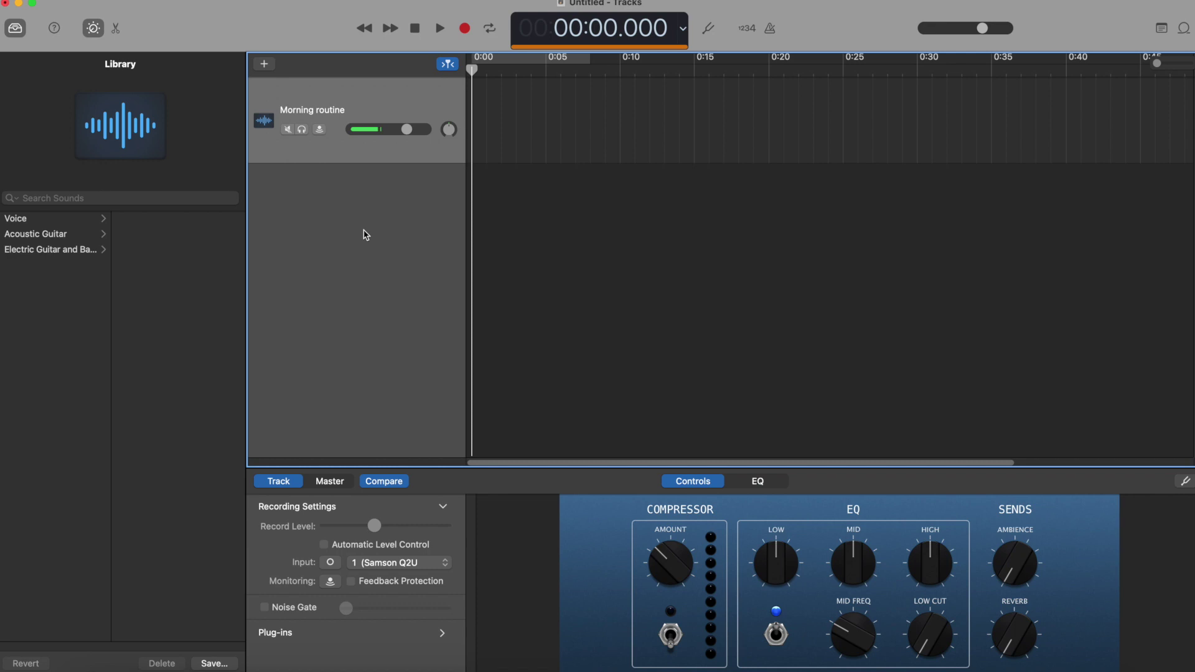
# - Record a spoken take of about 38 seconds on the Morning routine track
pyautogui.click(465, 29)
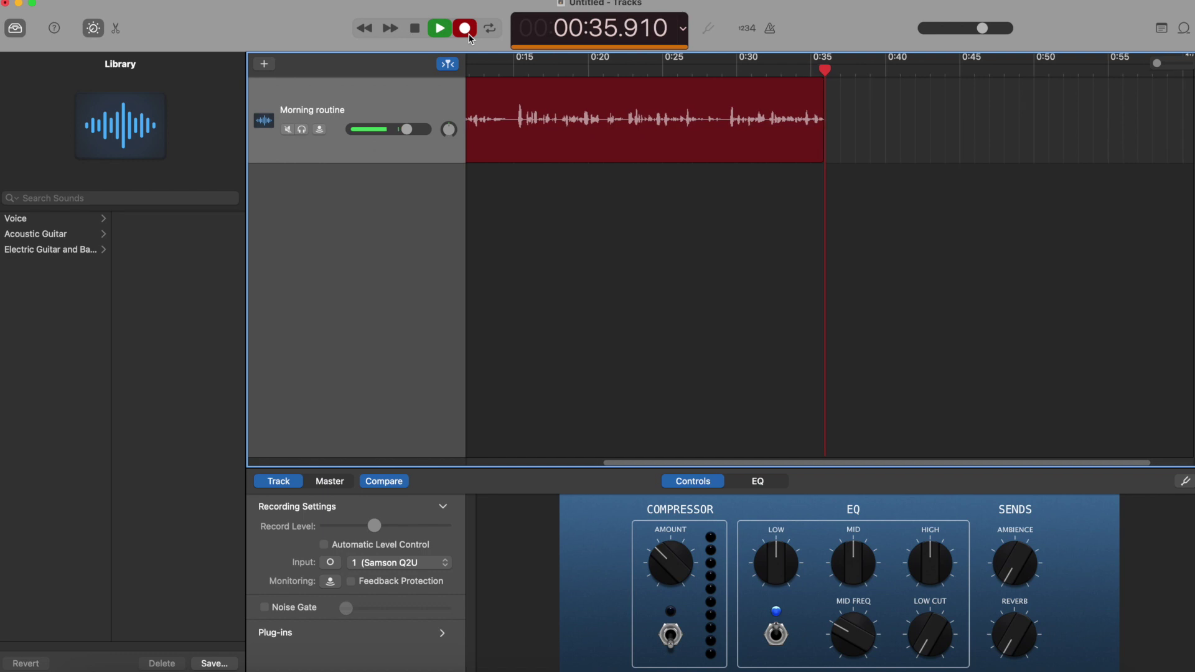
pyautogui.click(419, 30)
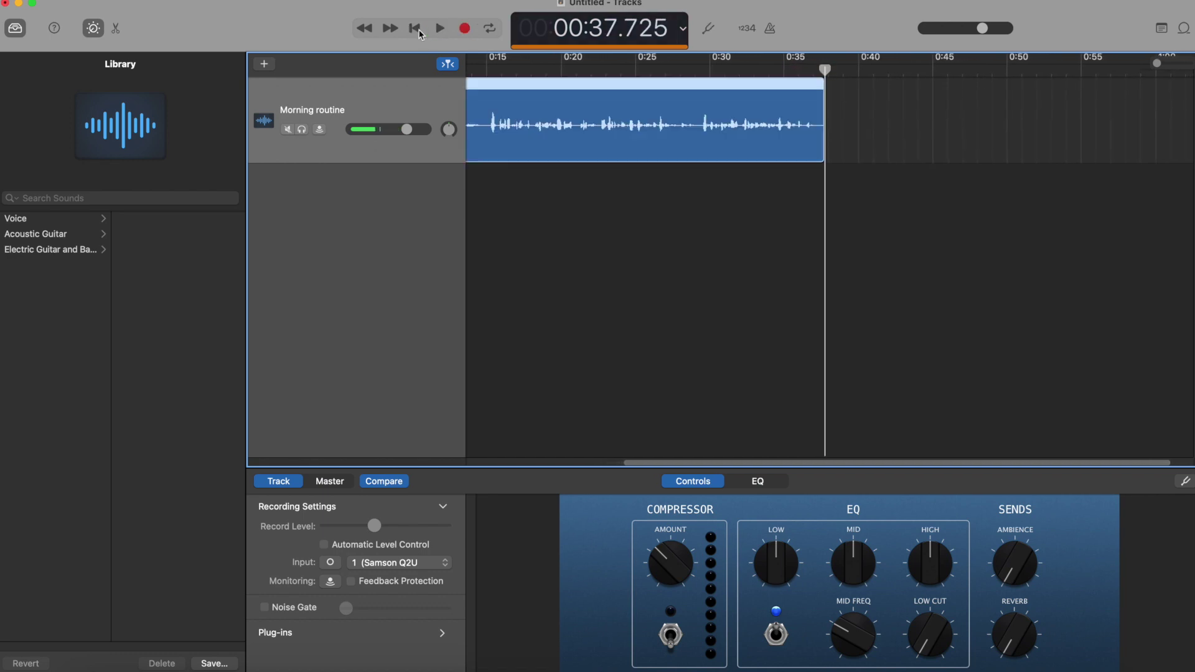
# - Play back the Morning routine recording through to its end and stop playback
pyautogui.moveTo(751, 464); pyautogui.dragTo(579, 458)
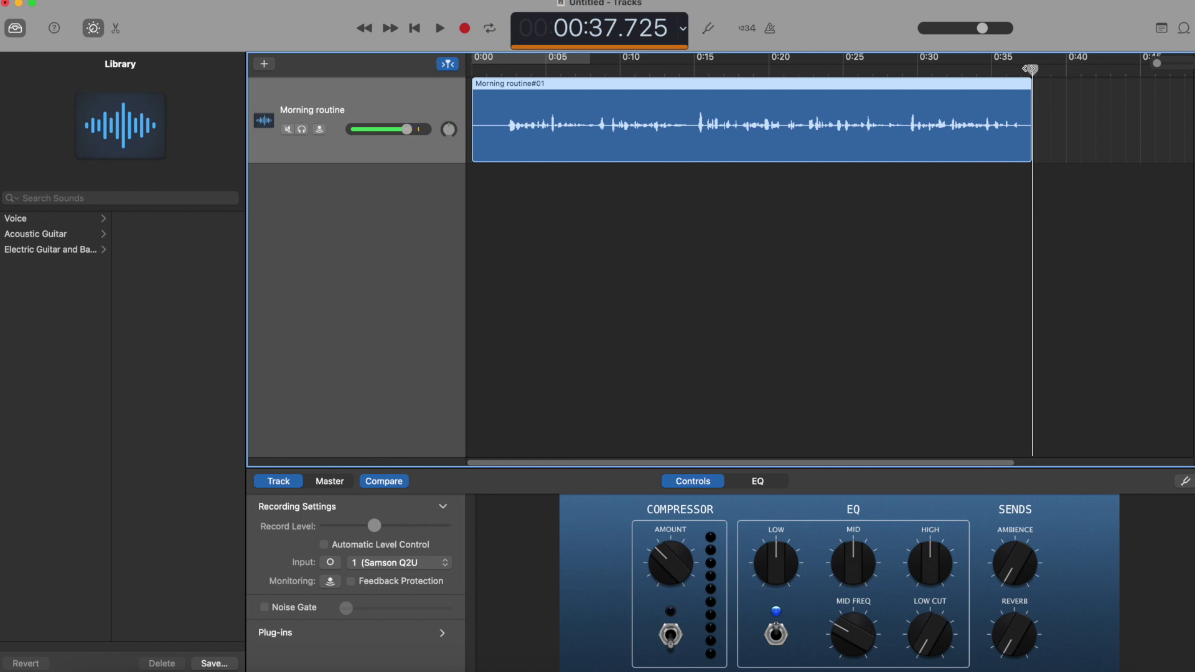
pyautogui.click(439, 27)
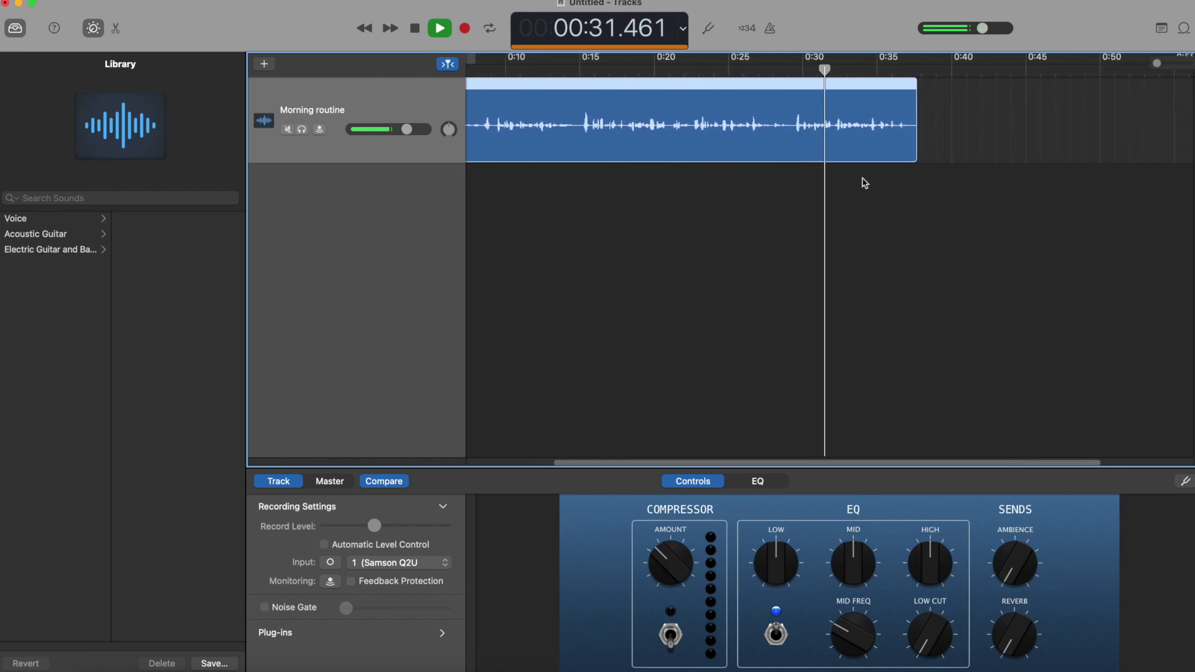
pyautogui.click(416, 30)
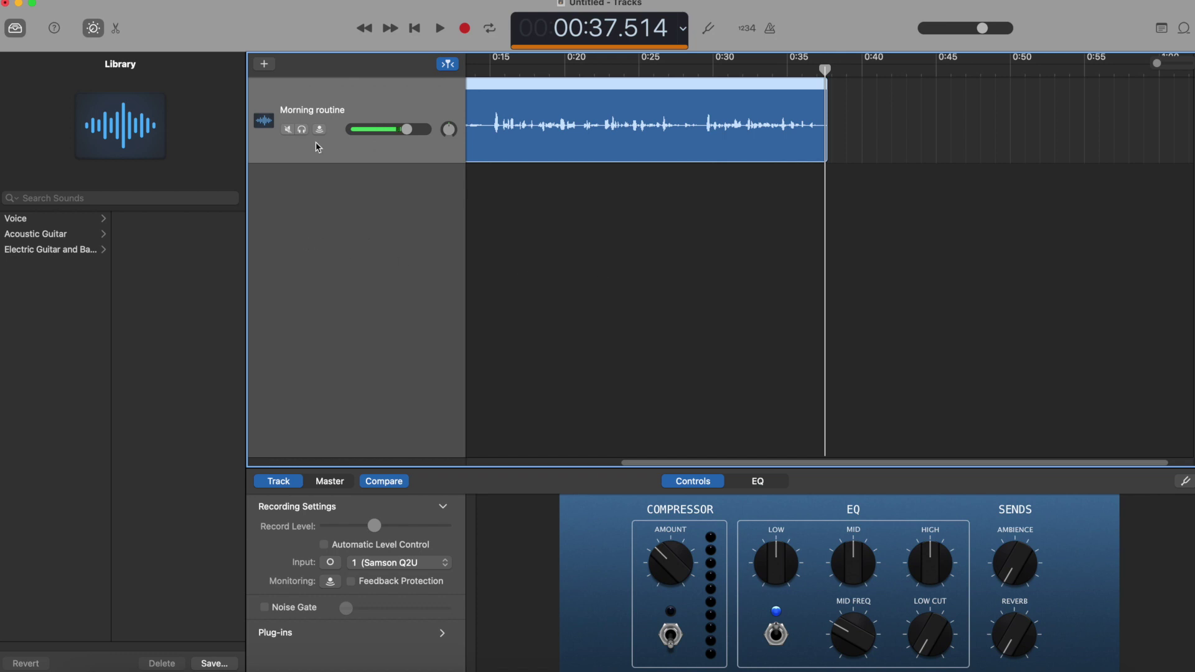
# - Add a second audio track and keep its input on mono channel 1 of the Samson Q2U
pyautogui.click(264, 65)
pyautogui.press('Return')
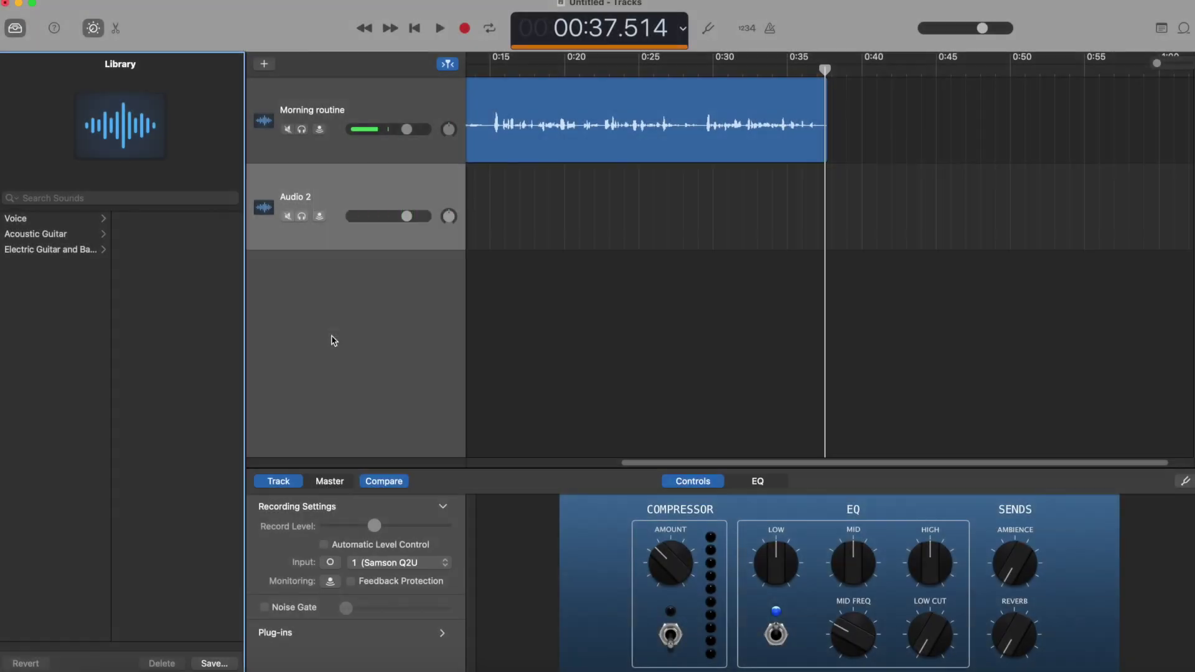
pyautogui.click(334, 563)
pyautogui.click(335, 563)
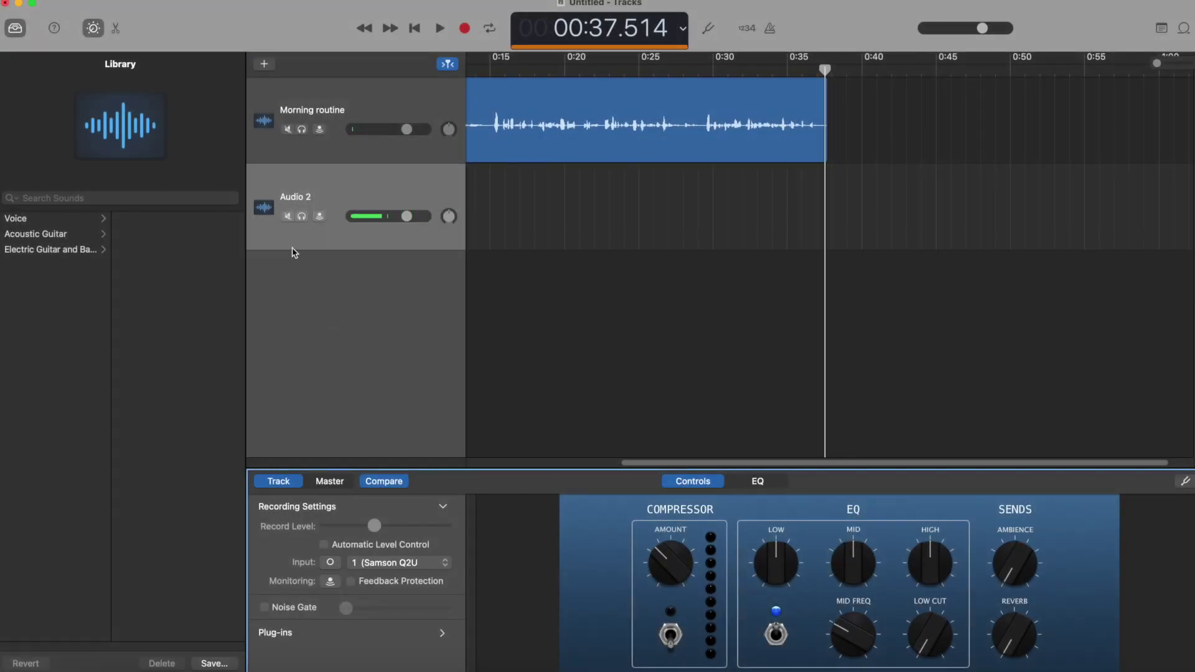
# - Rename the Audio 2 track as "Lunchtime routine"
pyautogui.rightClick(299, 198)
pyautogui.click(358, 262)
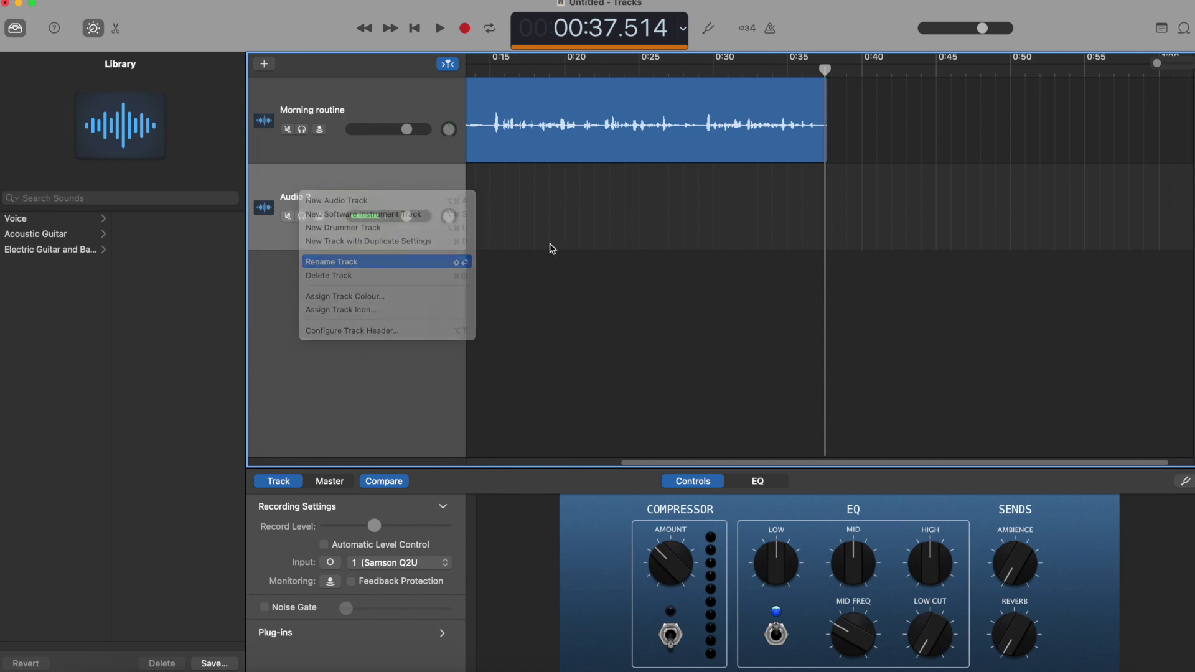
pyautogui.write('Lunchtime routine')
pyautogui.press('Return')
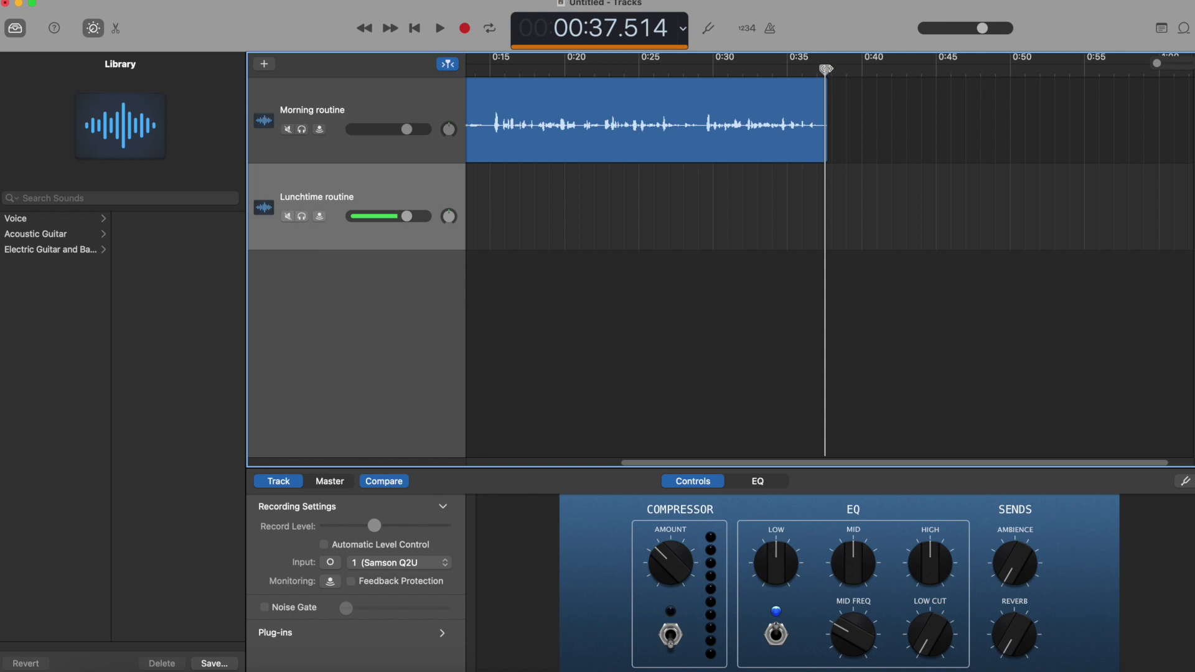
# - Move the playhead to 39 seconds and back to the start, and switch solo on and off for the Lunchtime routine track
pyautogui.moveTo(825, 68); pyautogui.dragTo(846, 69)
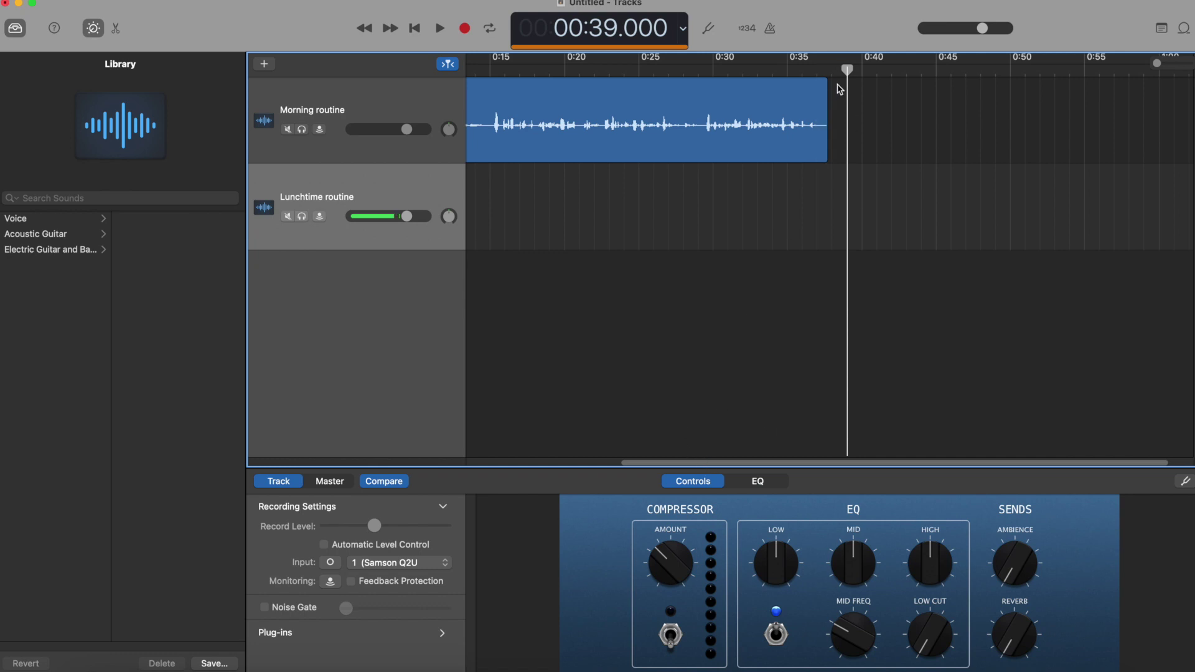
pyautogui.press('Return')
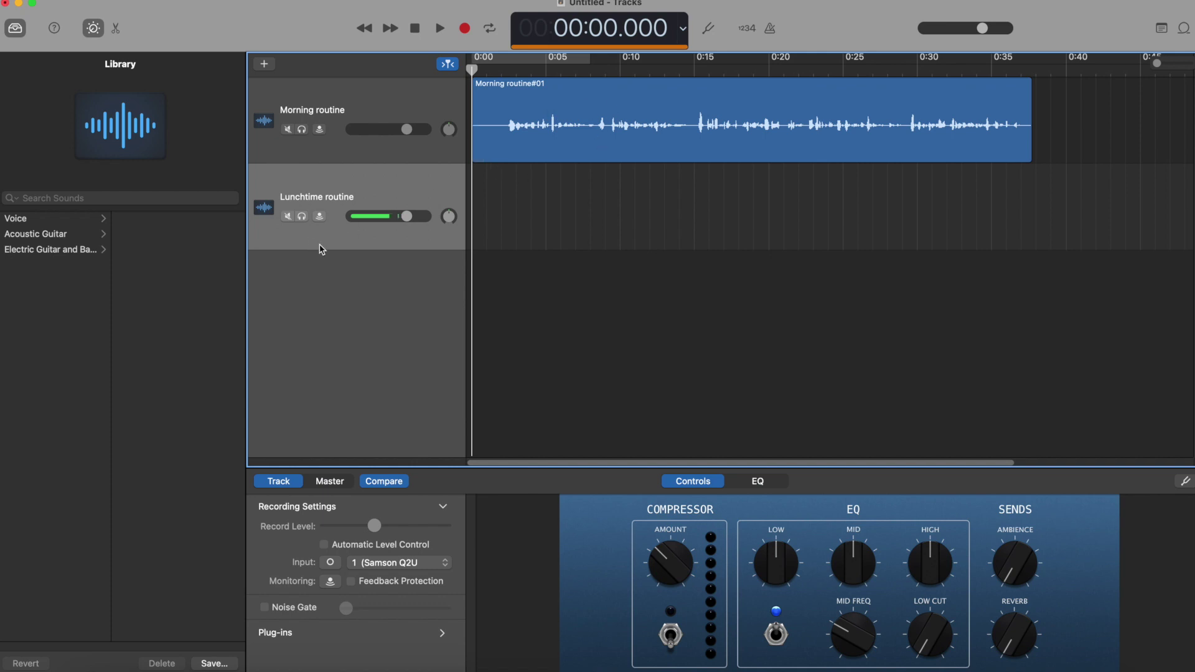
pyautogui.click(302, 218)
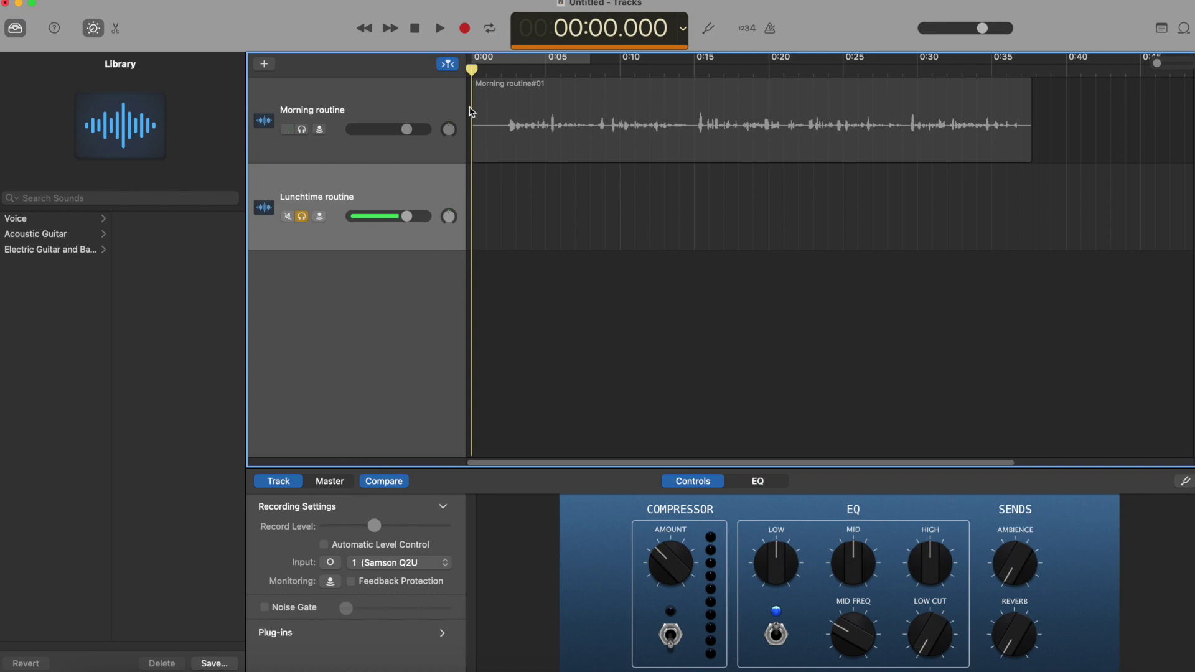
pyautogui.click(303, 218)
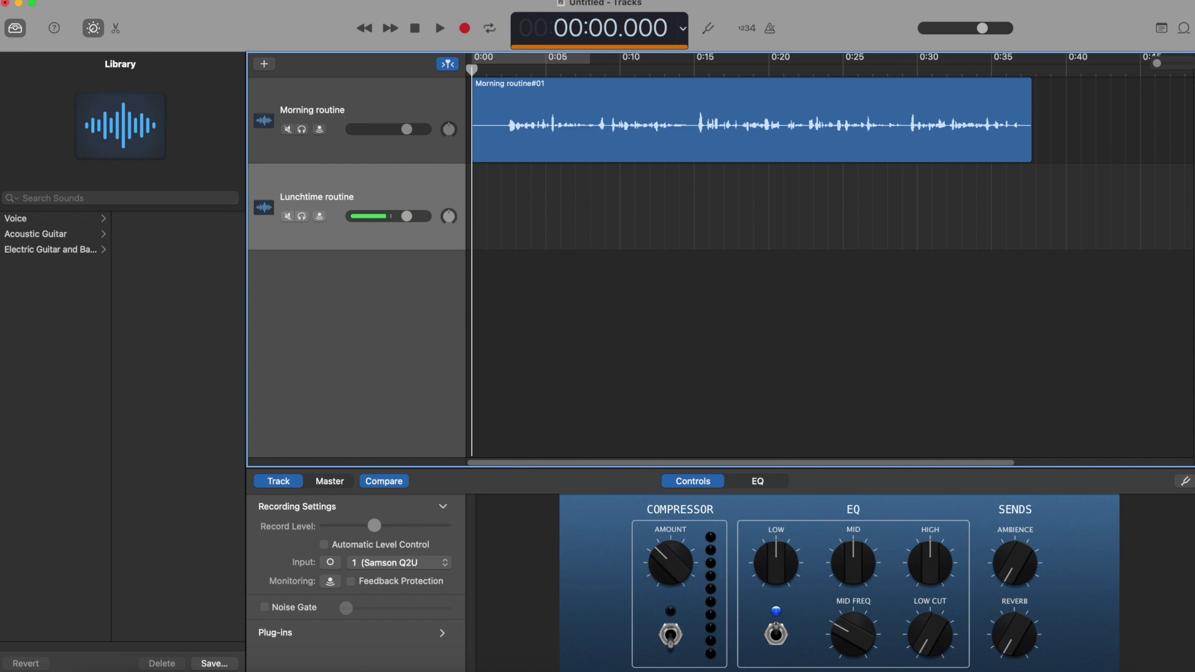
# - Save the project as "Morning and lunchtime routine" in the GarageBand folder
pyautogui.click(109, 0)
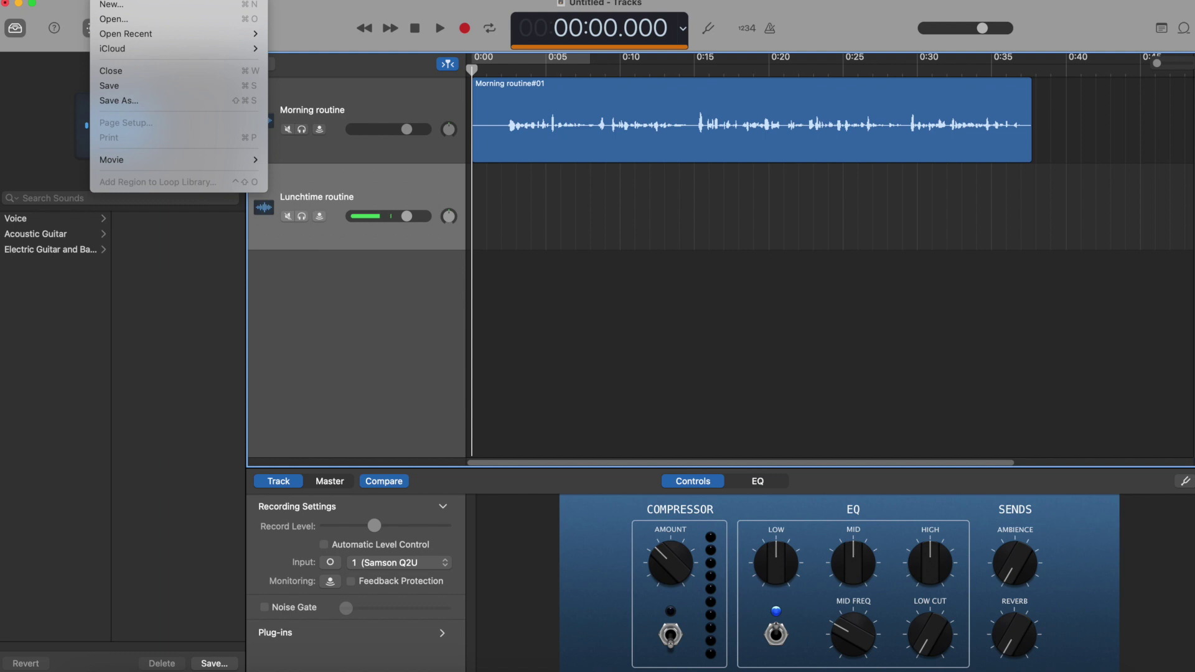
pyautogui.click(152, 102)
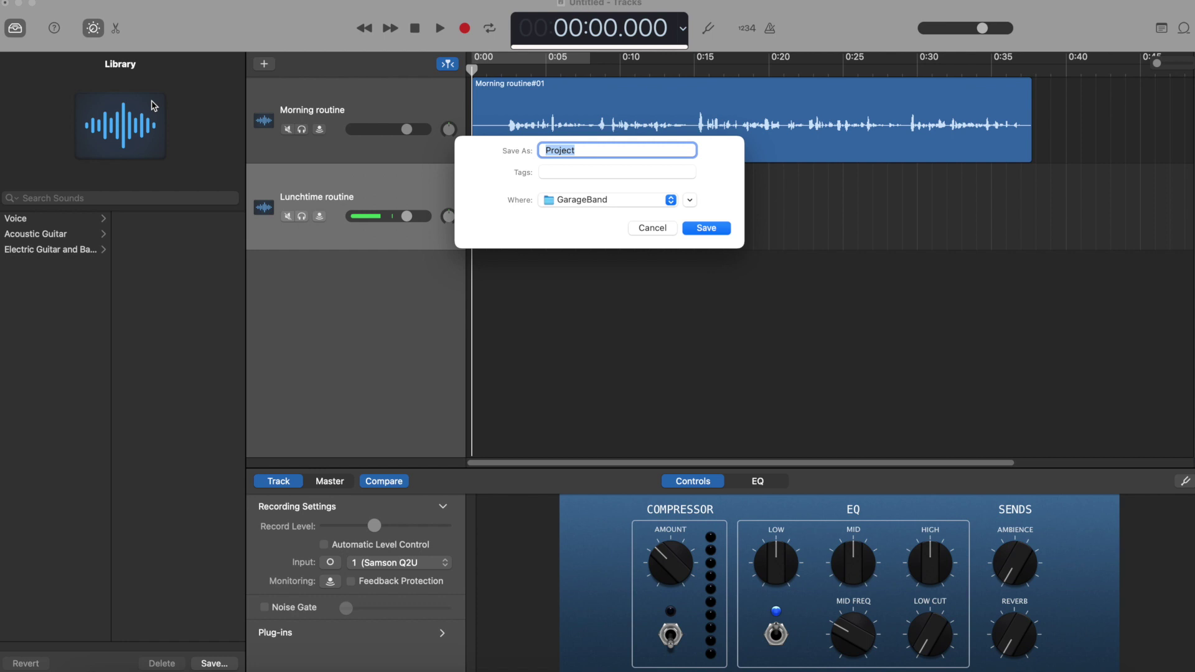
pyautogui.write('Morning and lunchtime routine')
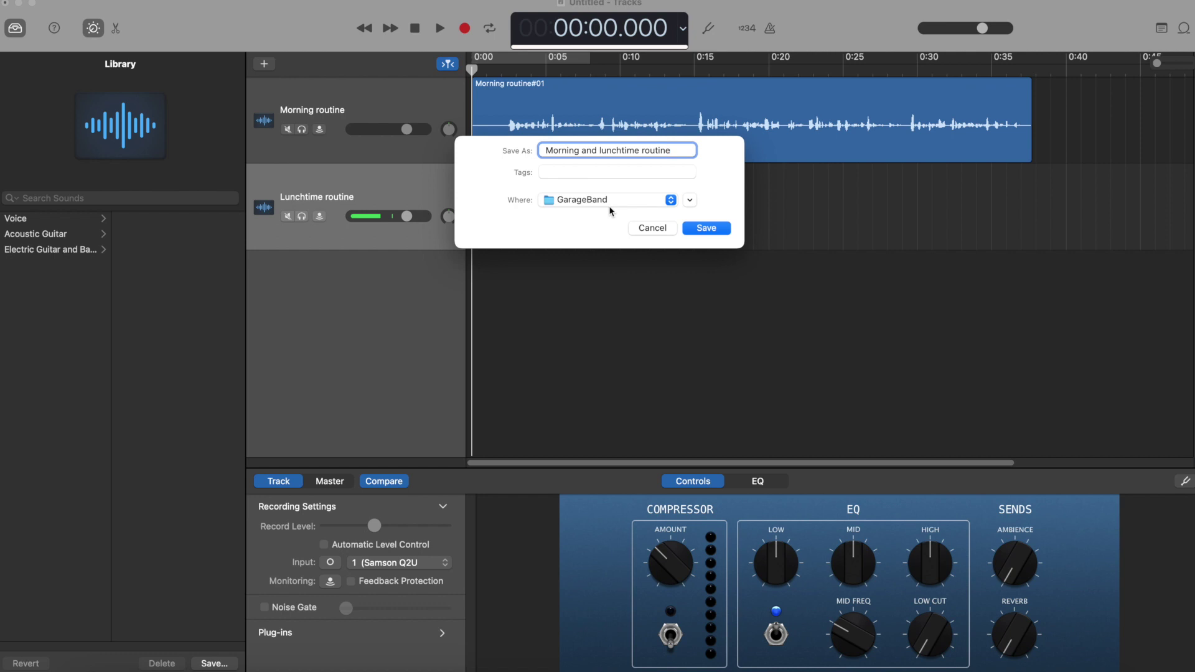
pyautogui.click(608, 205)
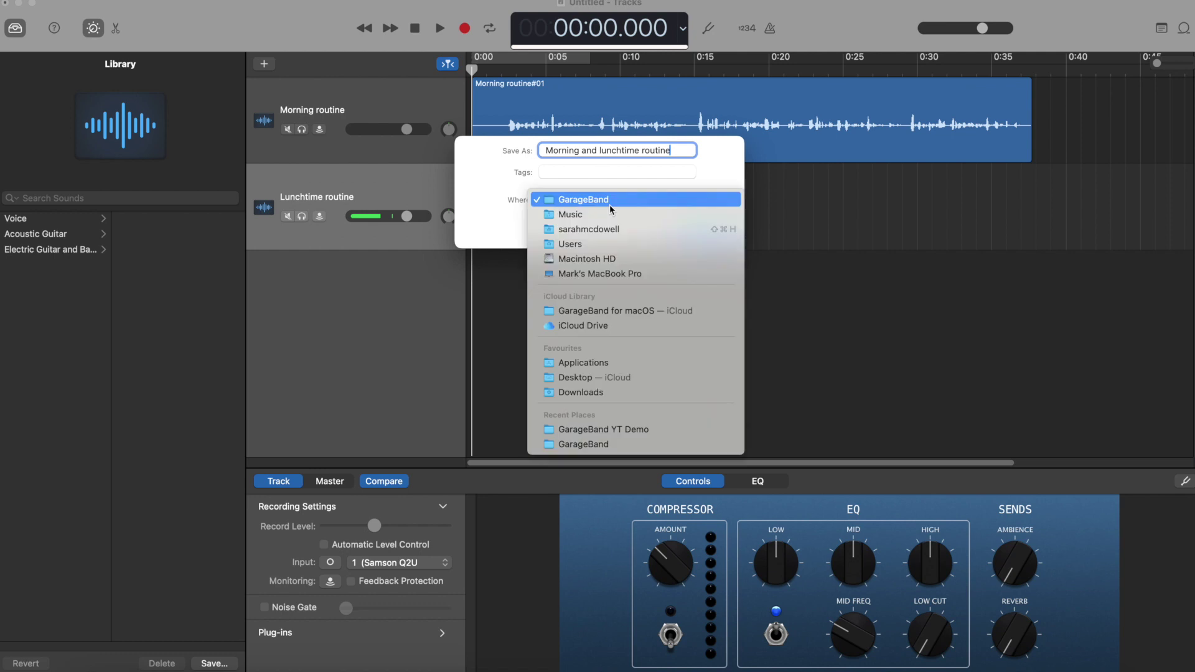
pyautogui.click(704, 173)
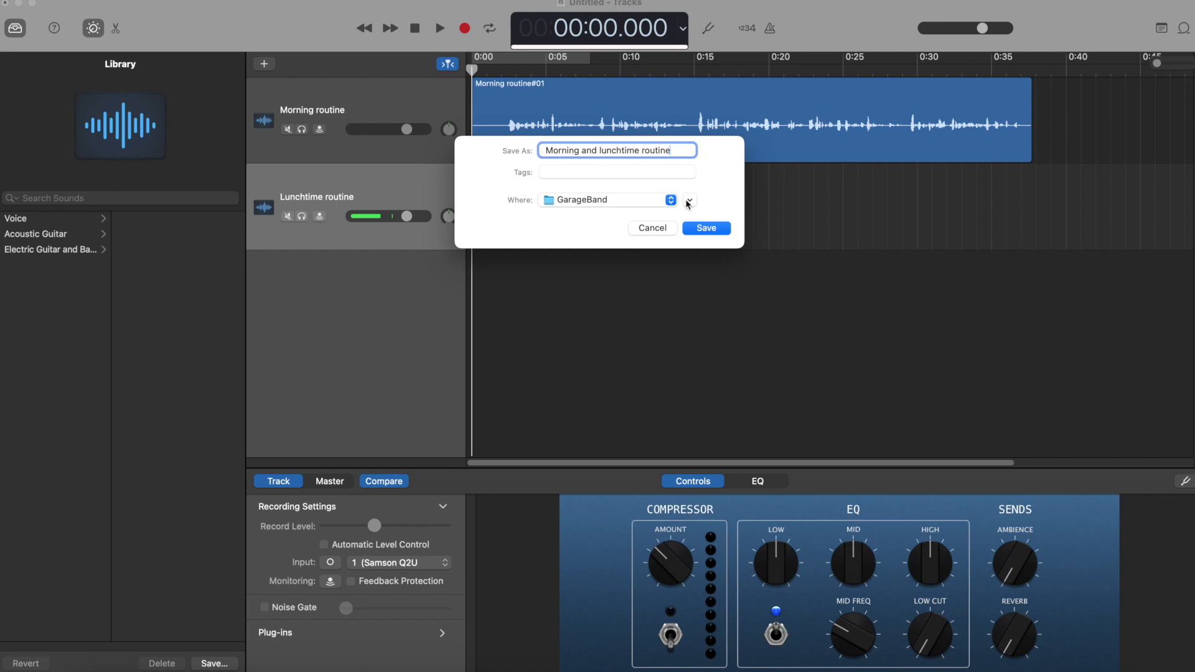
pyautogui.click(724, 229)
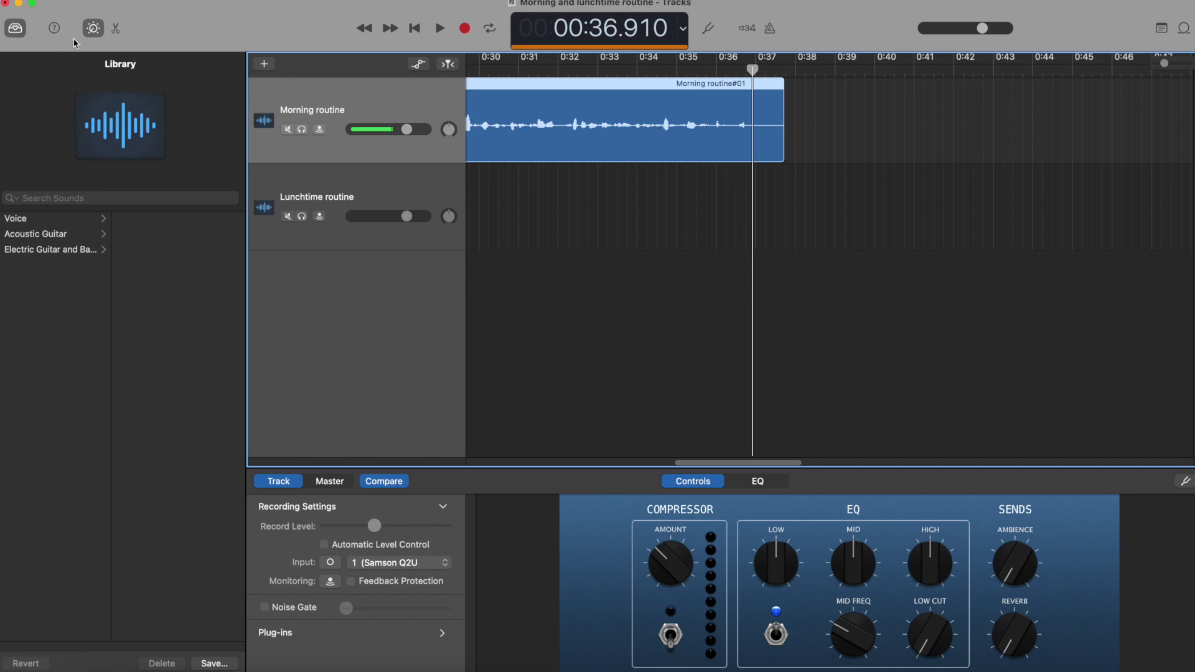
# - Open the saved Morning and lunchtime routine project from the GarageBand folder
pyautogui.click(107, 2)
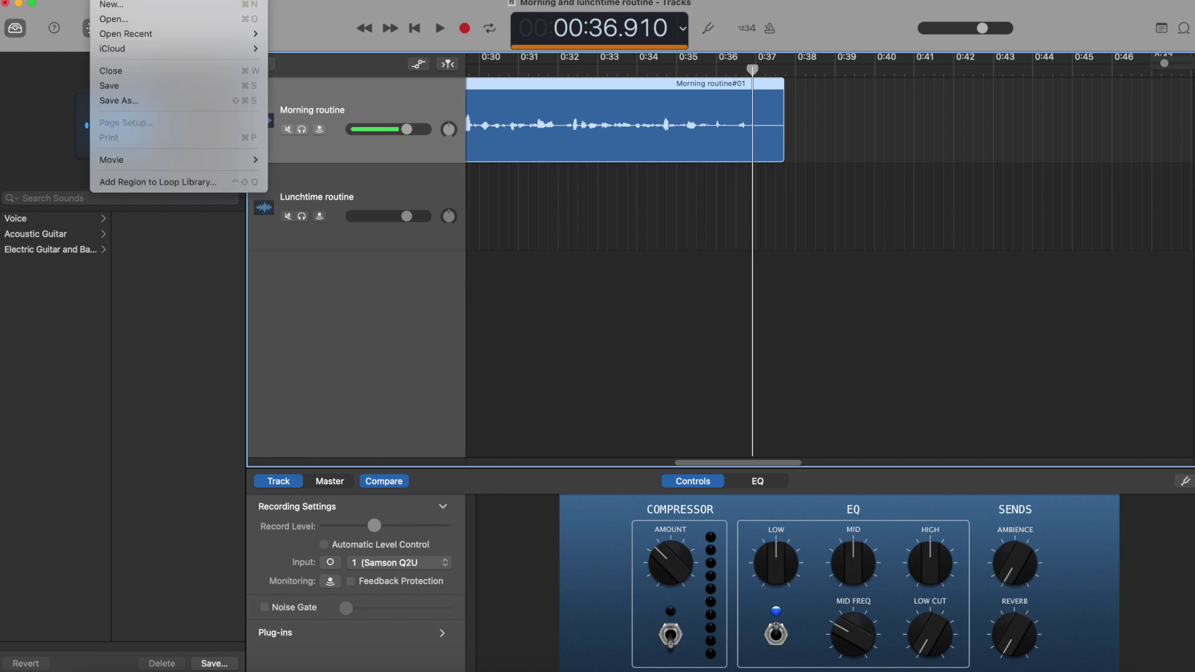
pyautogui.click(112, 19)
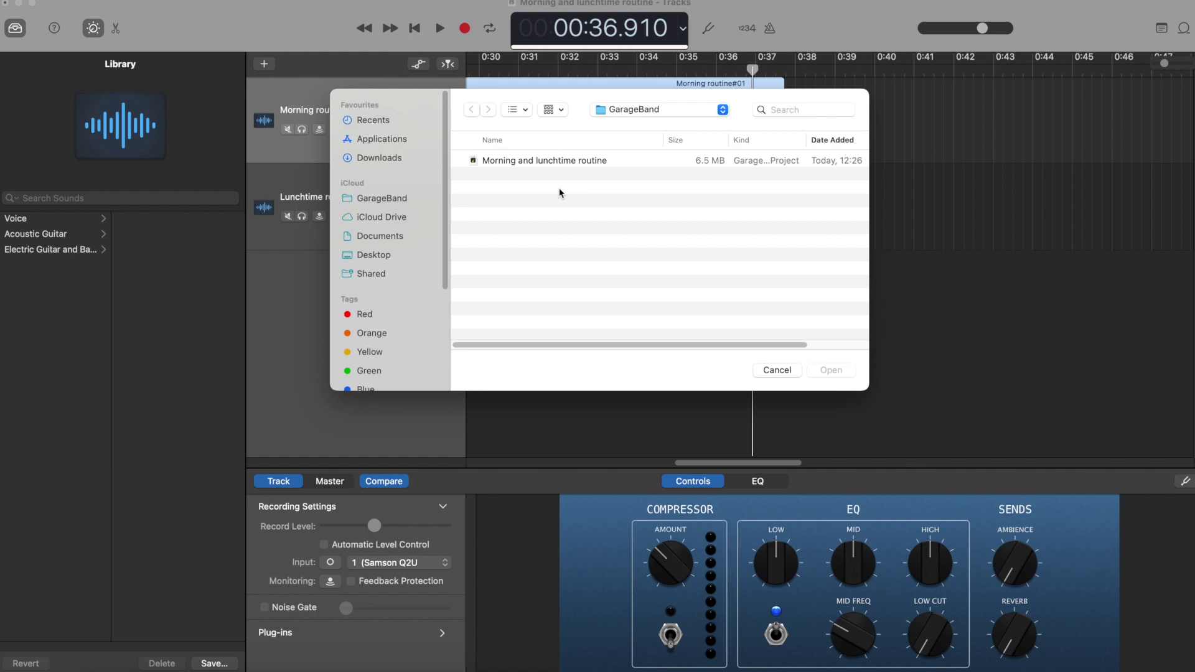
pyautogui.click(589, 163)
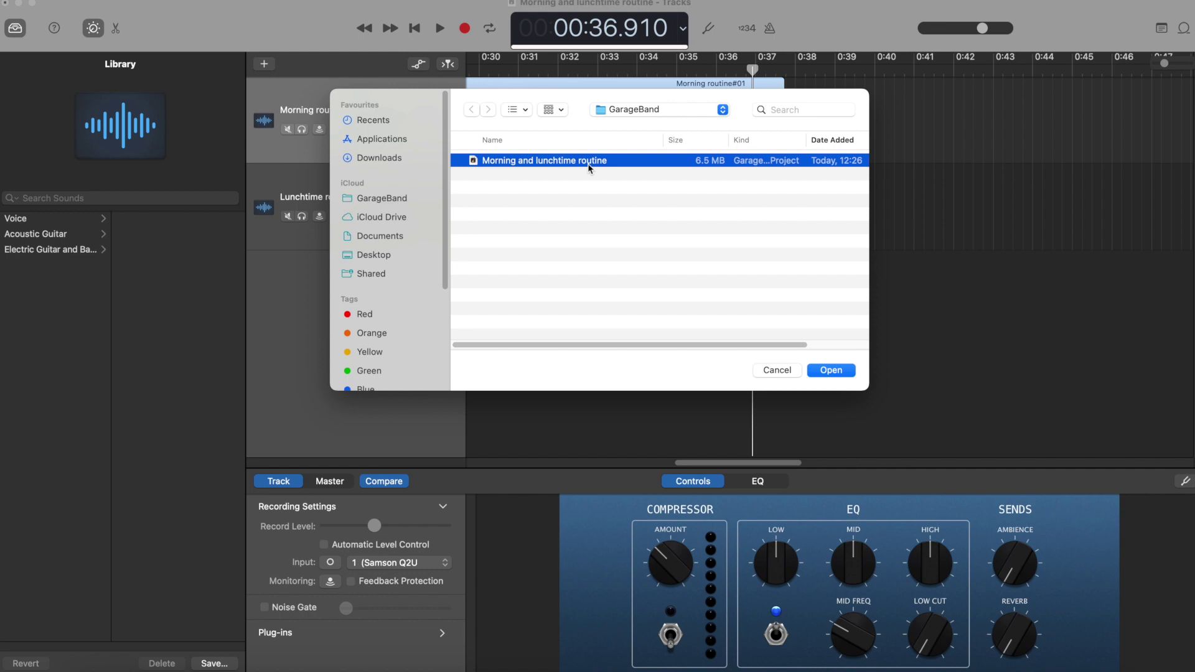
pyautogui.click(831, 371)
# - Move the playhead to about 34.25 seconds, near the end of the Morning routine recording, and play back a short stretch from there
pyautogui.hscroll(-15, 560, 436)
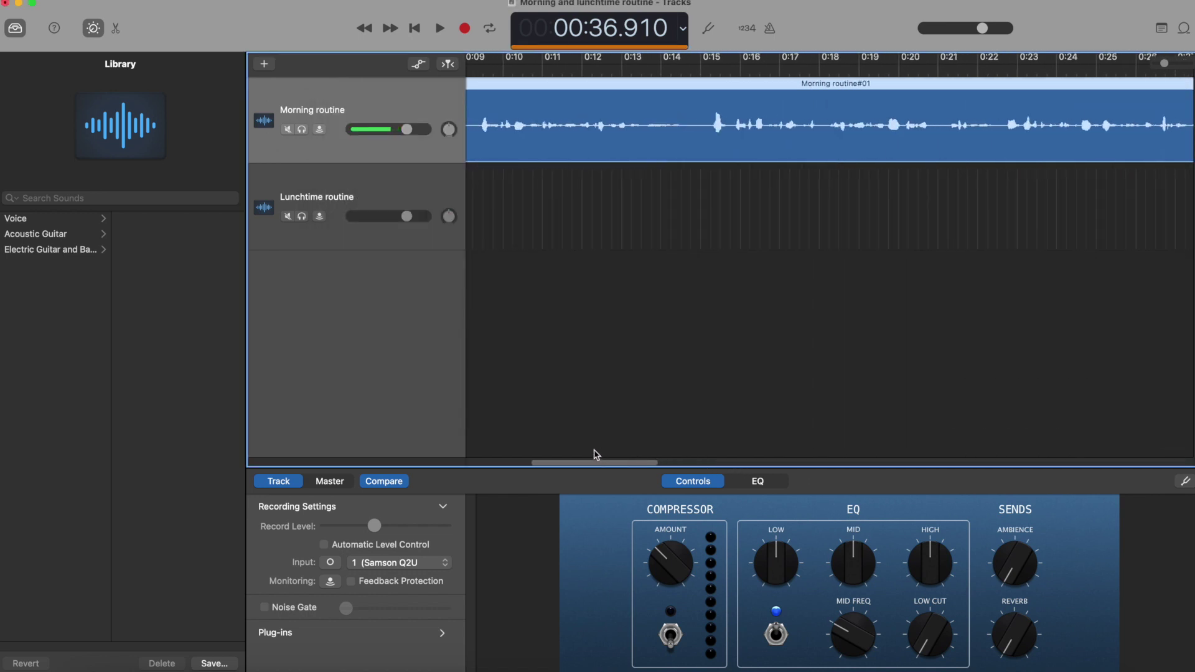
pyautogui.moveTo(526, 463); pyautogui.dragTo(692, 458)
pyautogui.hscroll(-10, 555, 446)
pyautogui.scroll(-5, 766, 446)
pyautogui.scroll(5, 908, 156)
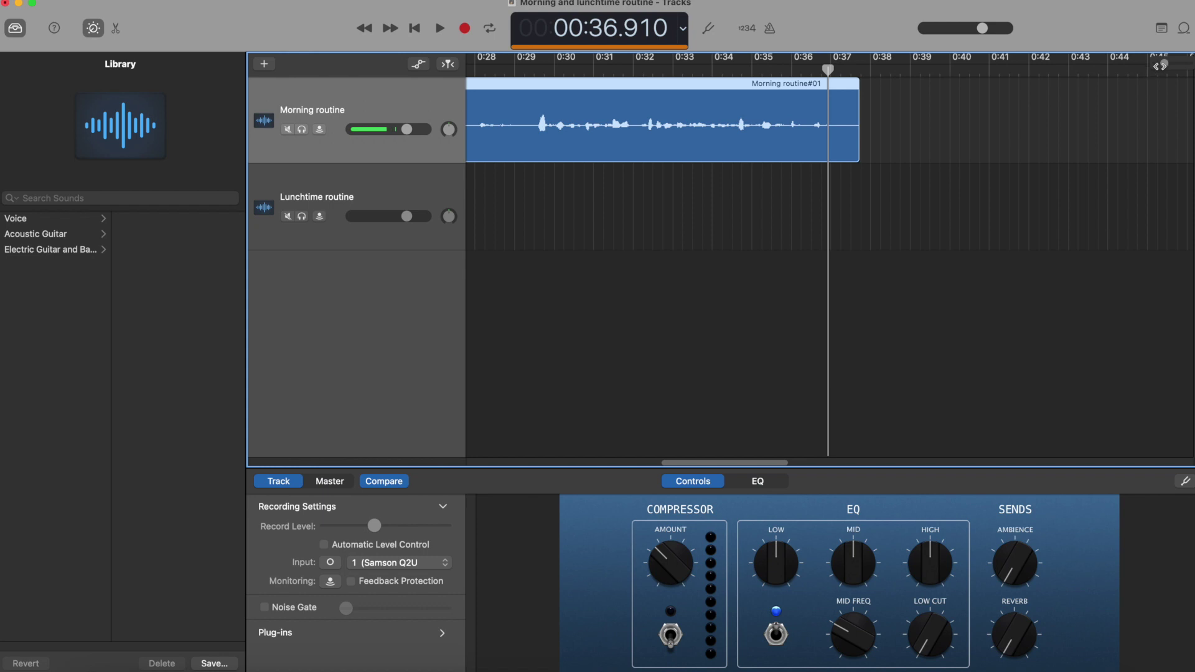
pyautogui.moveTo(1166, 64)
pyautogui.mouseDown()
pyautogui.moveTo(1157, 64)
pyautogui.moveTo(1170, 63)
pyautogui.mouseUp()
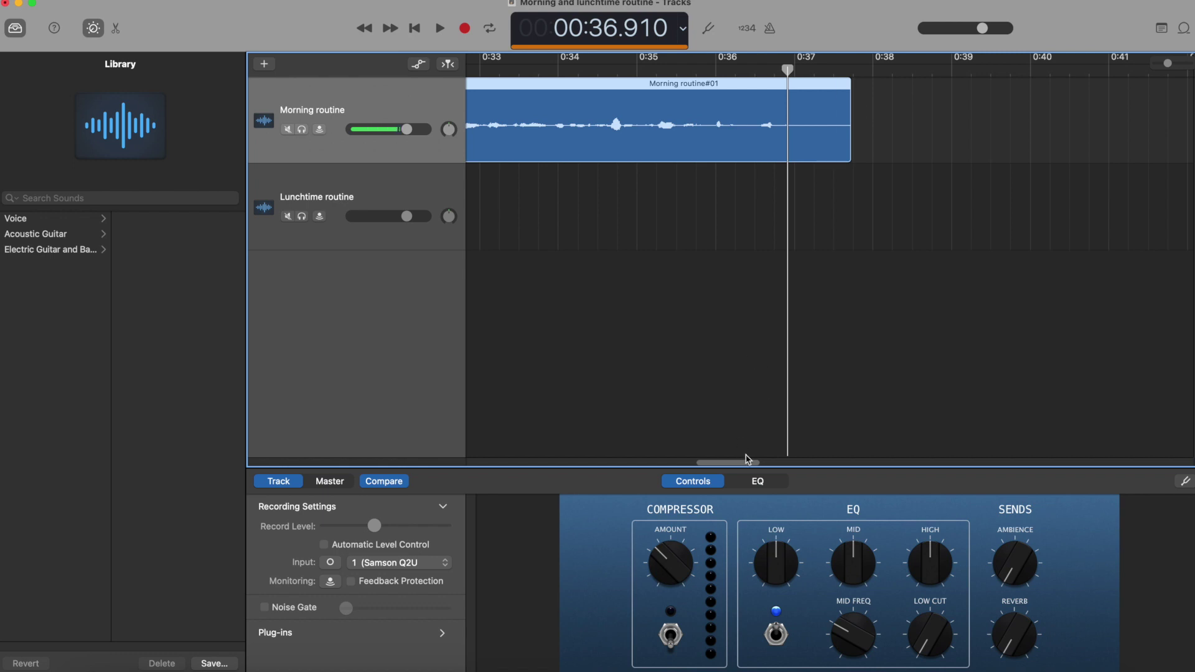
pyautogui.moveTo(747, 464); pyautogui.dragTo(731, 465)
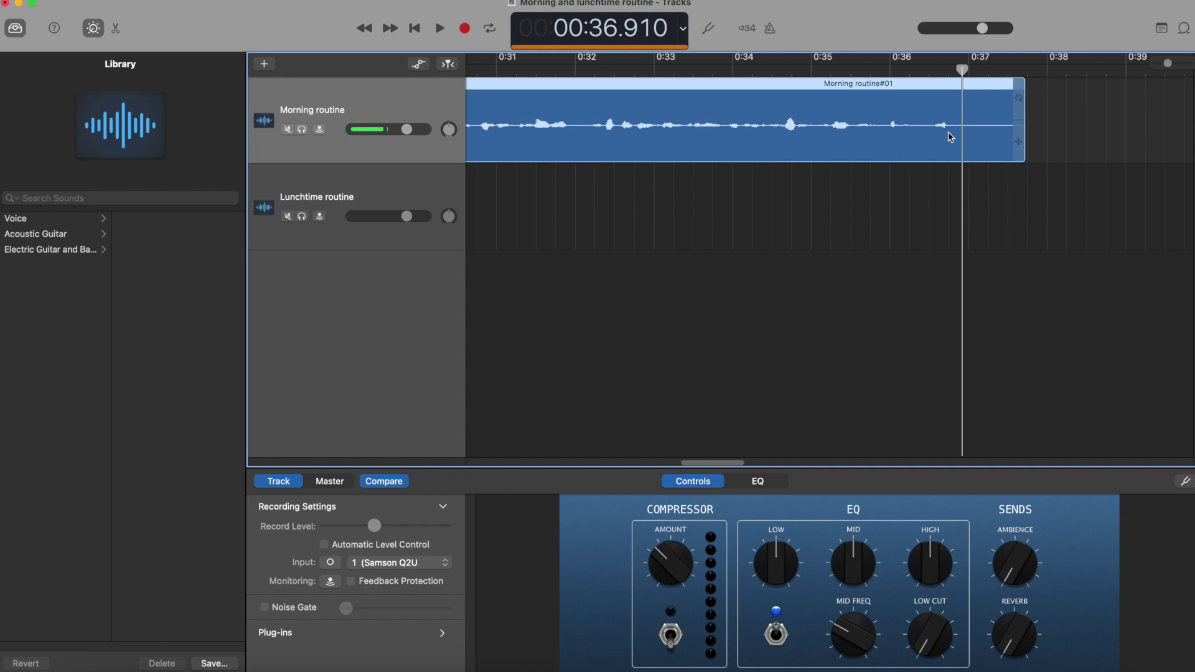
pyautogui.moveTo(964, 67); pyautogui.dragTo(753, 51)
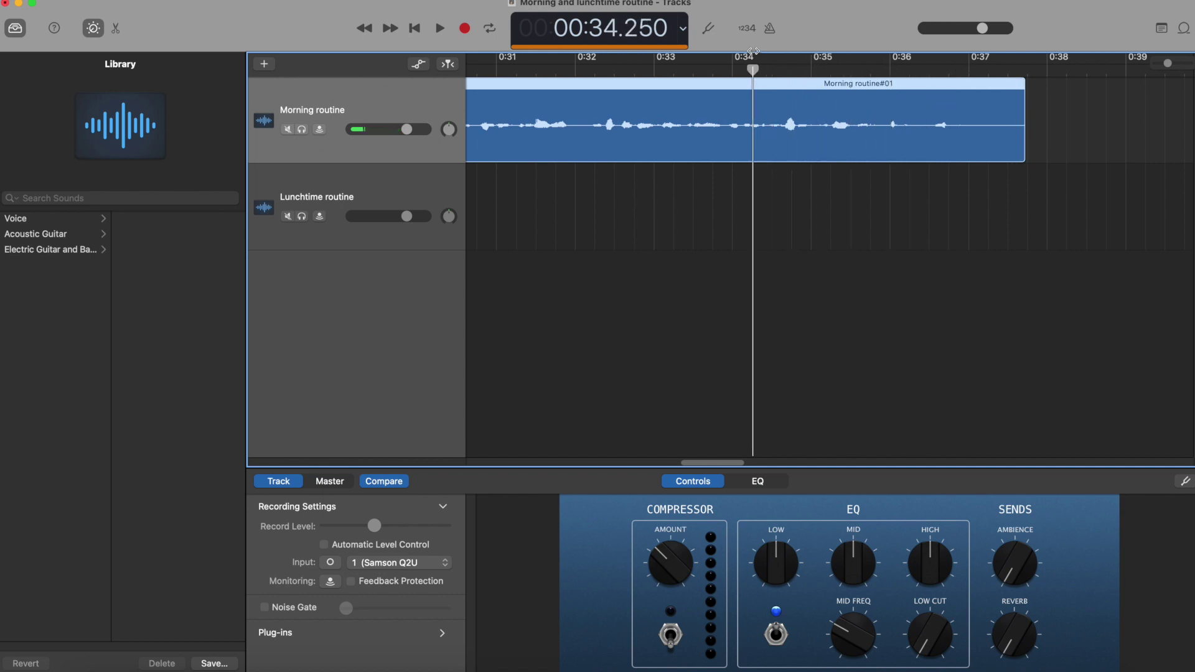
pyautogui.press('space')
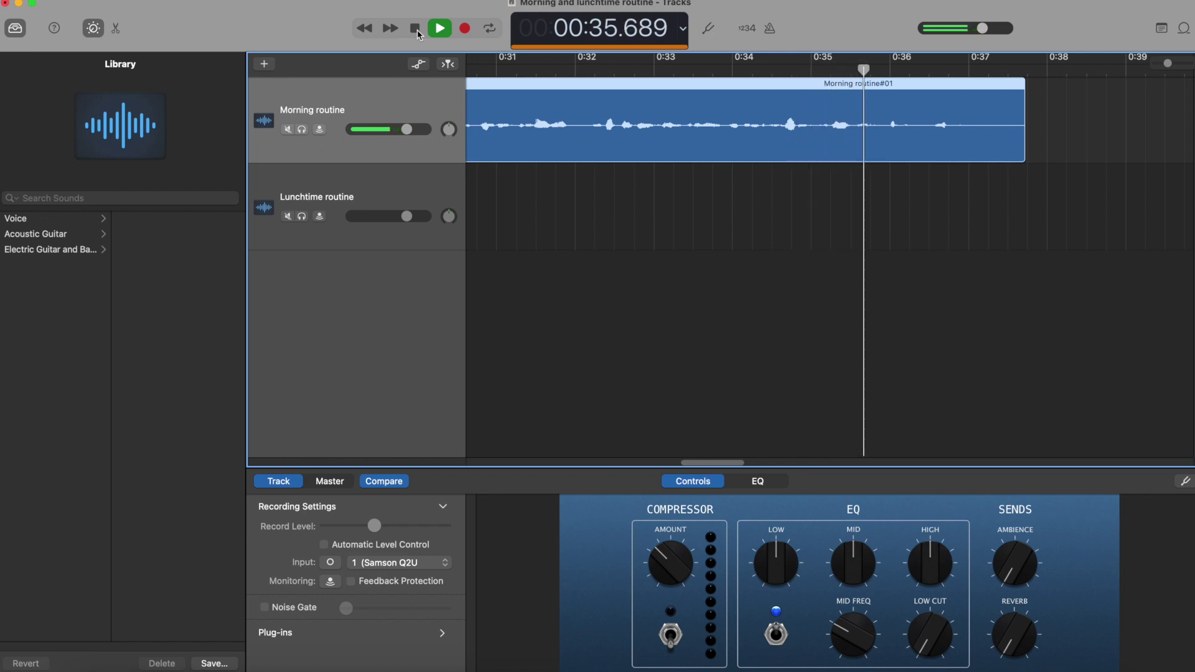
pyautogui.click(415, 28)
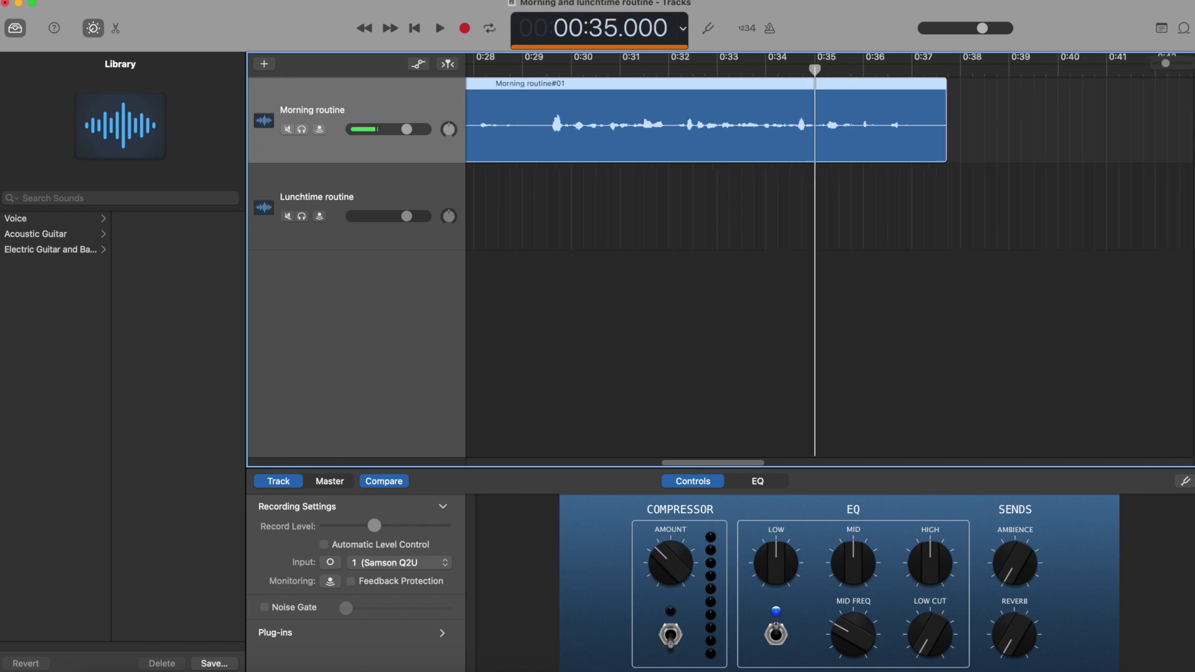
# - Split the Morning routine region at 35 seconds and delete the part after the split
pyautogui.click(133, 0)
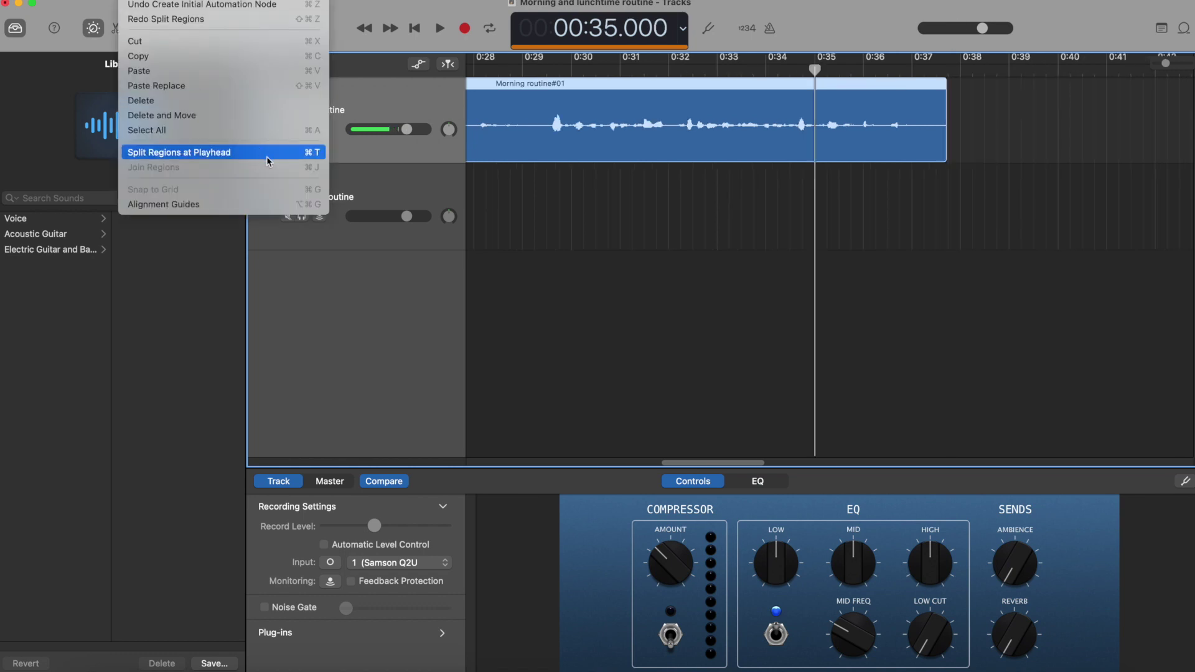
pyautogui.click(299, 152)
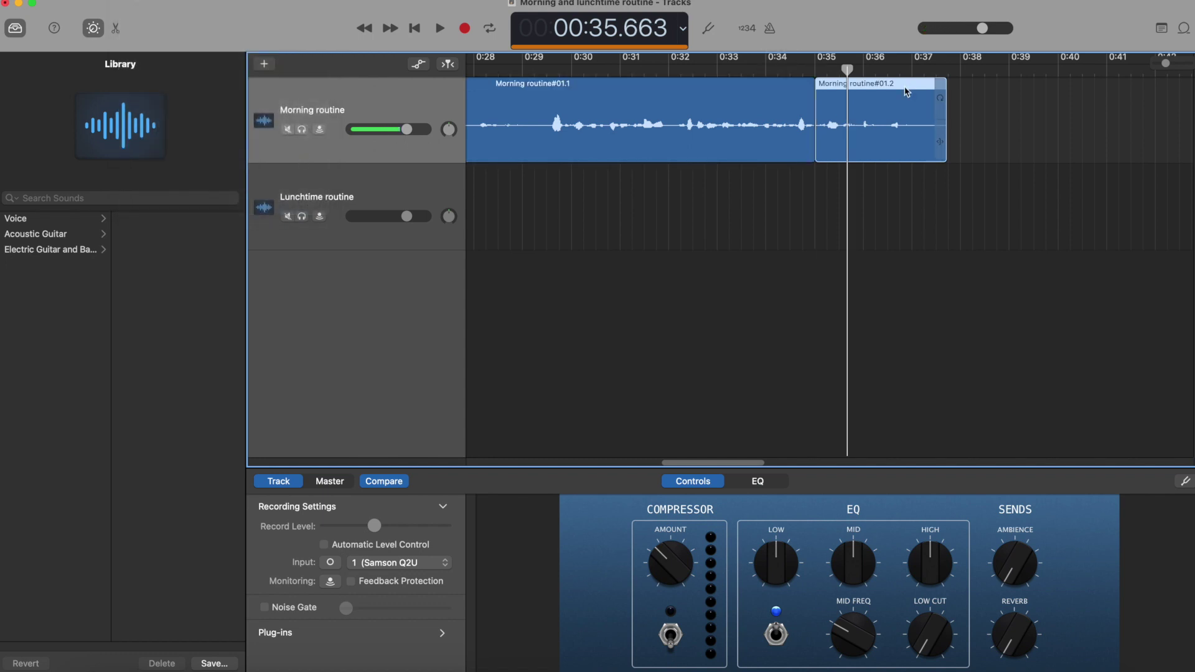
pyautogui.press('Delete')
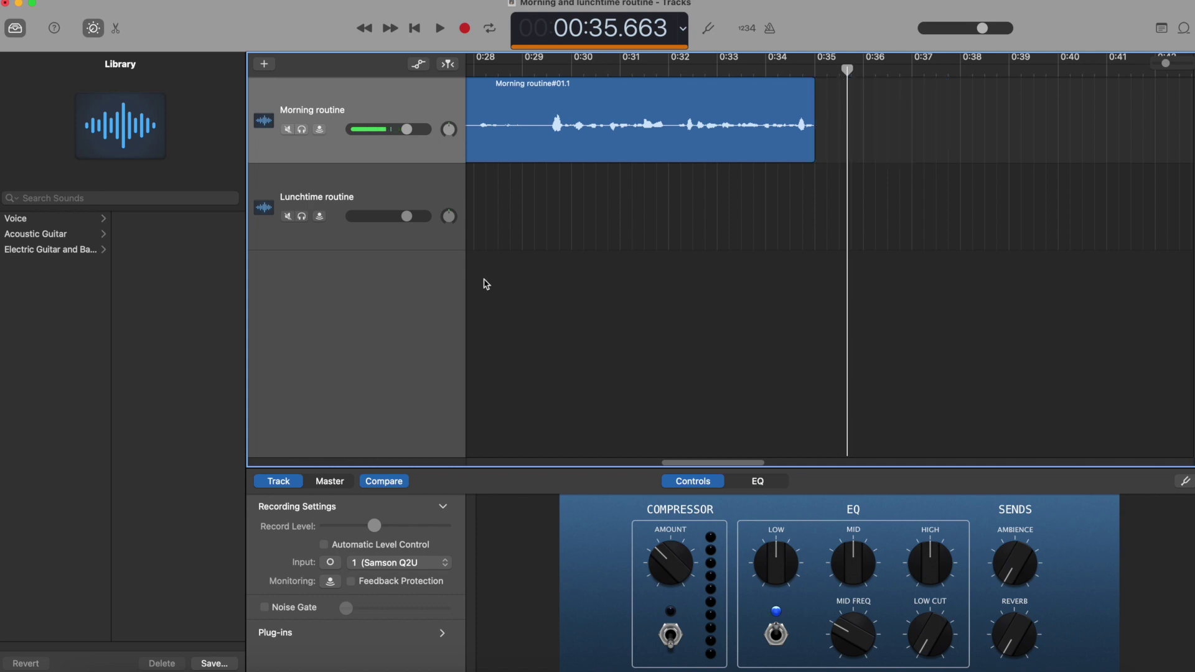
# - Add a third audio track and name it "Morning routine edit"
pyautogui.rightClick(384, 288)
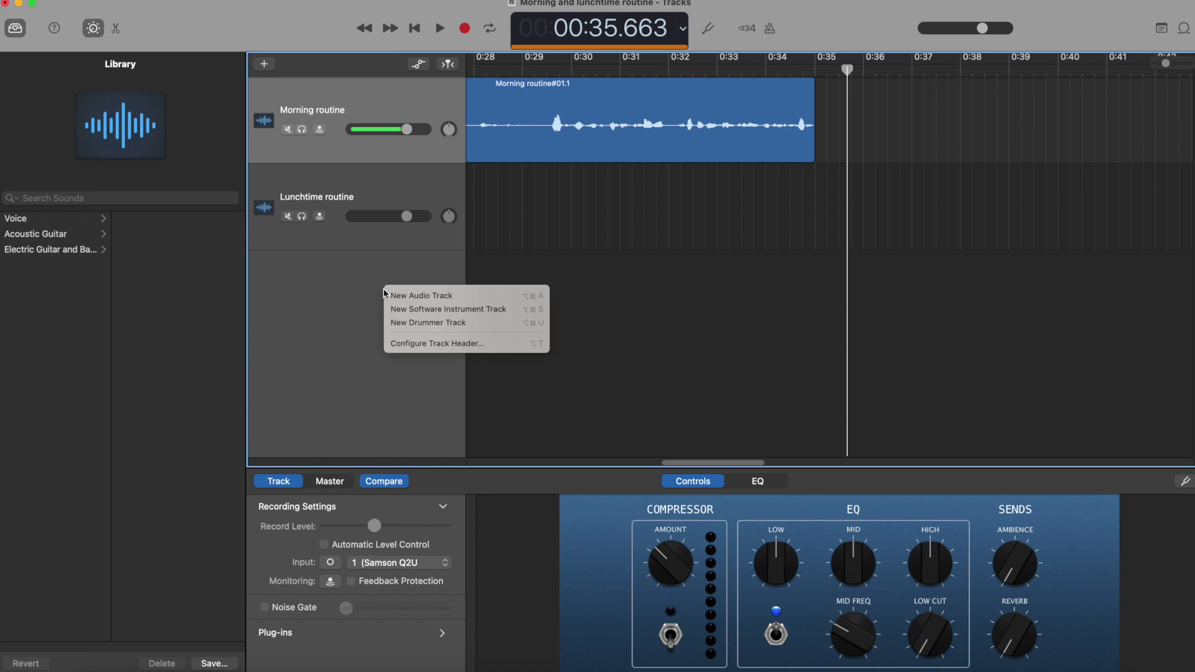
pyautogui.click(416, 297)
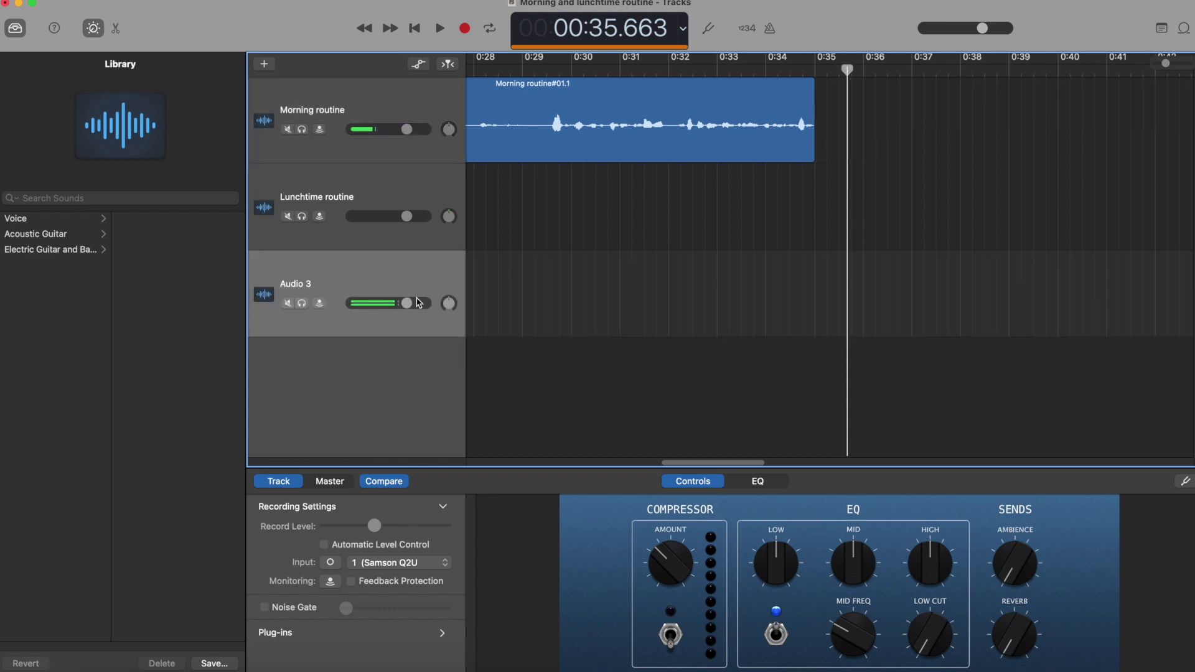
pyautogui.rightClick(310, 290)
pyautogui.click(369, 356)
pyautogui.write('Morning routine edit')
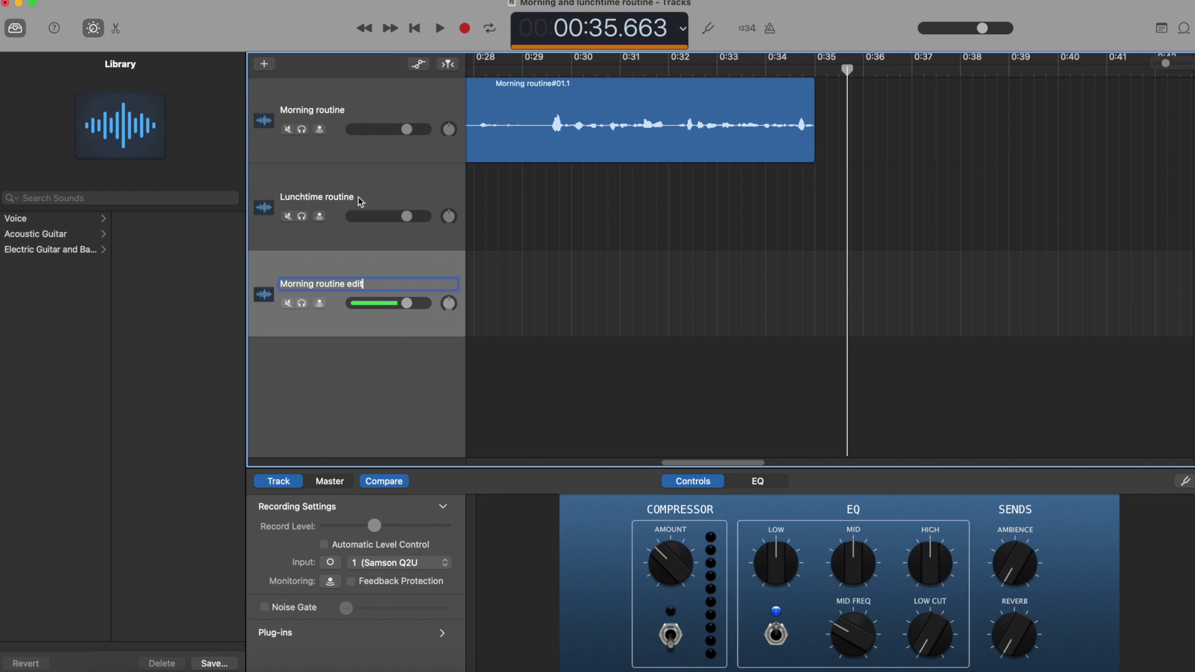
# - Solo the Morning routine edit track and record a replacement take from the current playhead position
pyautogui.click(302, 304)
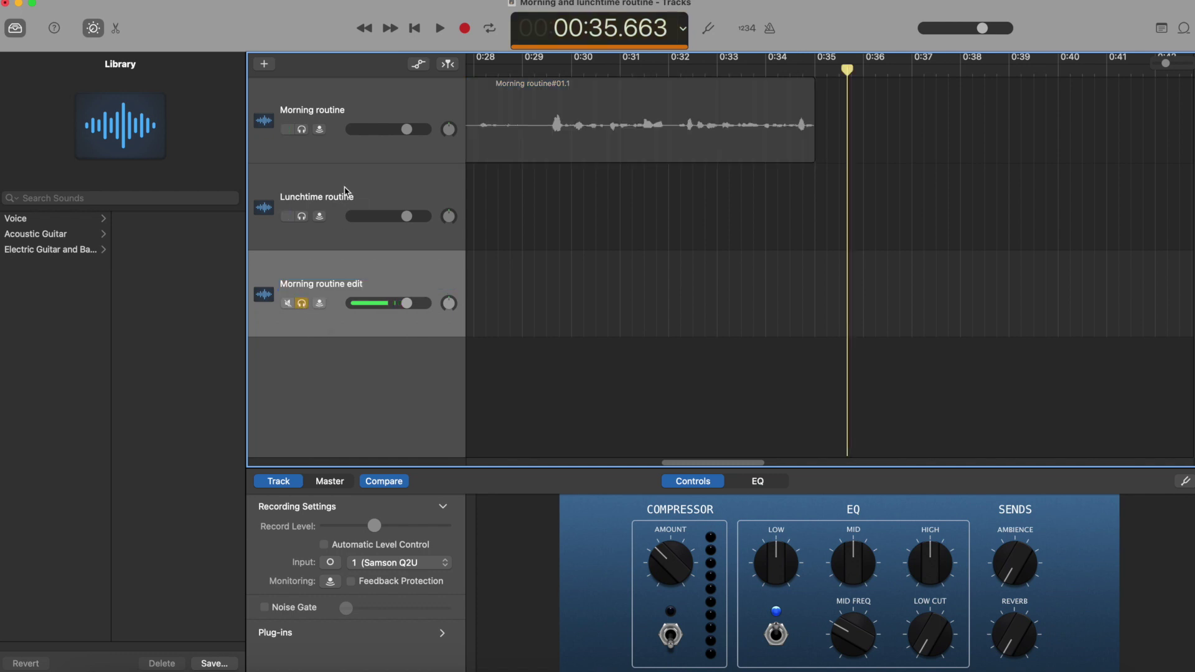
pyautogui.click(466, 32)
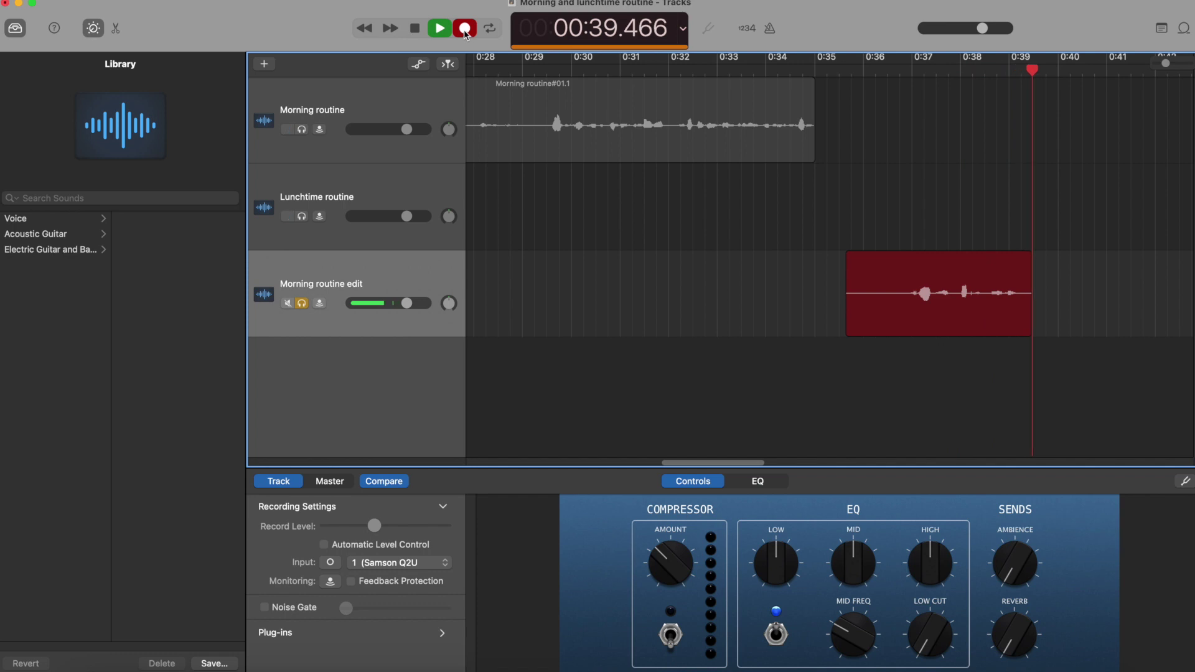
# - Cut off the silence before 36.84 seconds in the new take and move the remaining region to start at 35 seconds
pyautogui.click(901, 69)
pyautogui.moveTo(900, 70); pyautogui.dragTo(904, 70)
pyautogui.press('super+t')
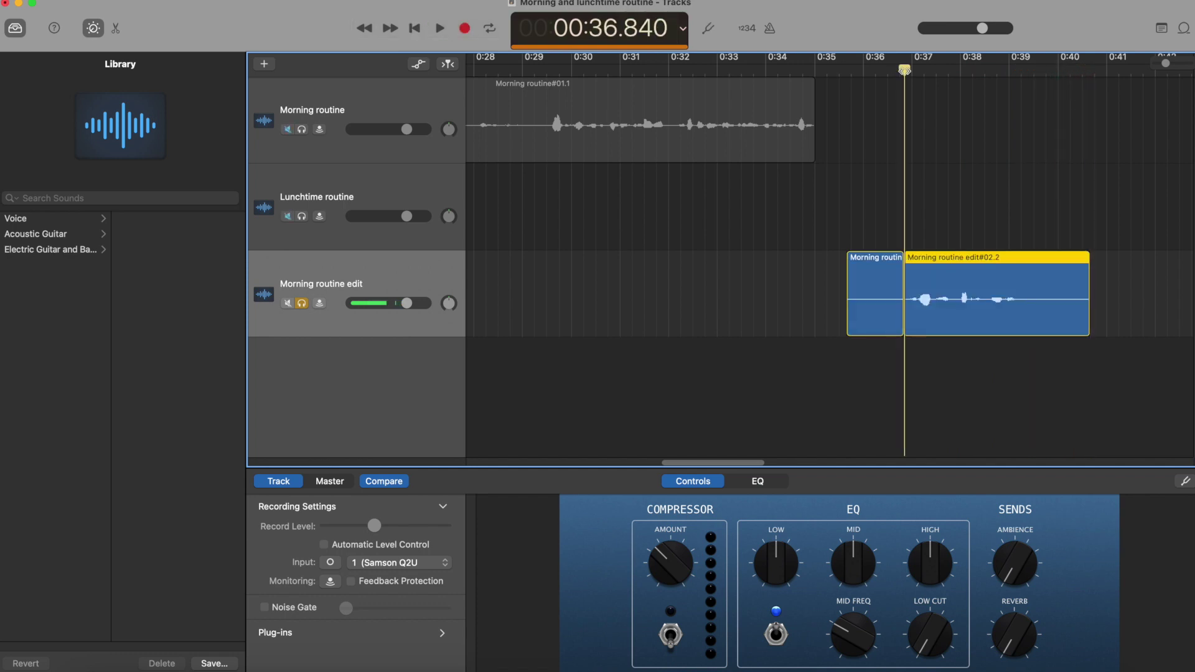
pyautogui.click(865, 260)
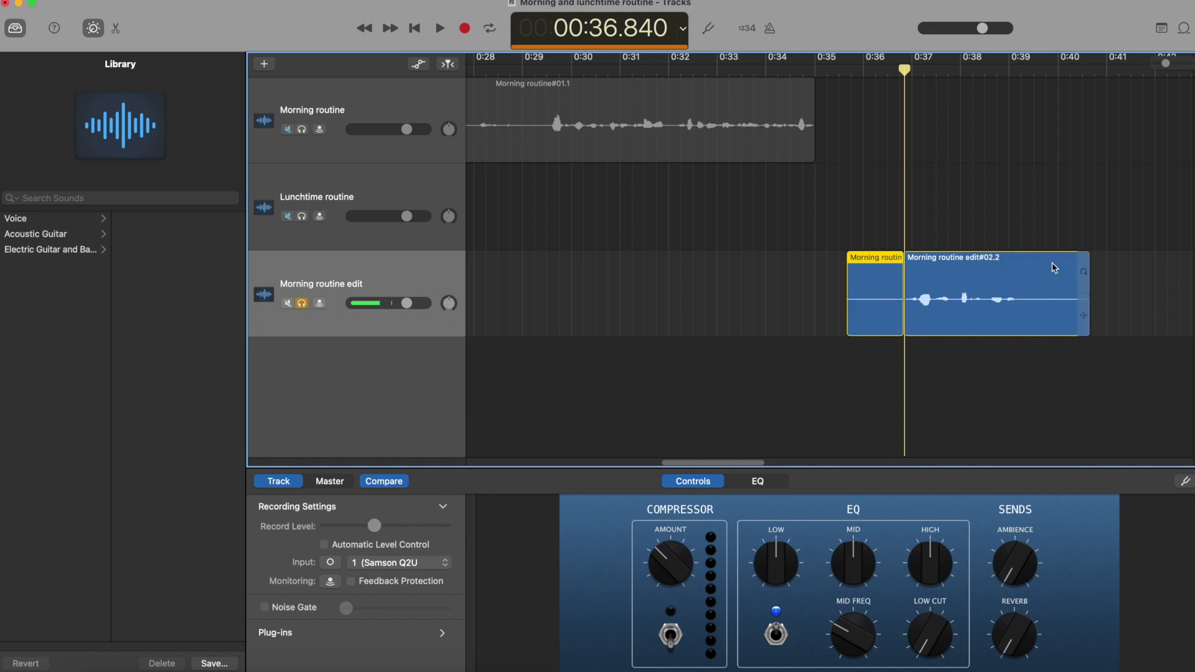
pyautogui.press('Delete')
pyautogui.moveTo(1052, 267); pyautogui.dragTo(948, 285)
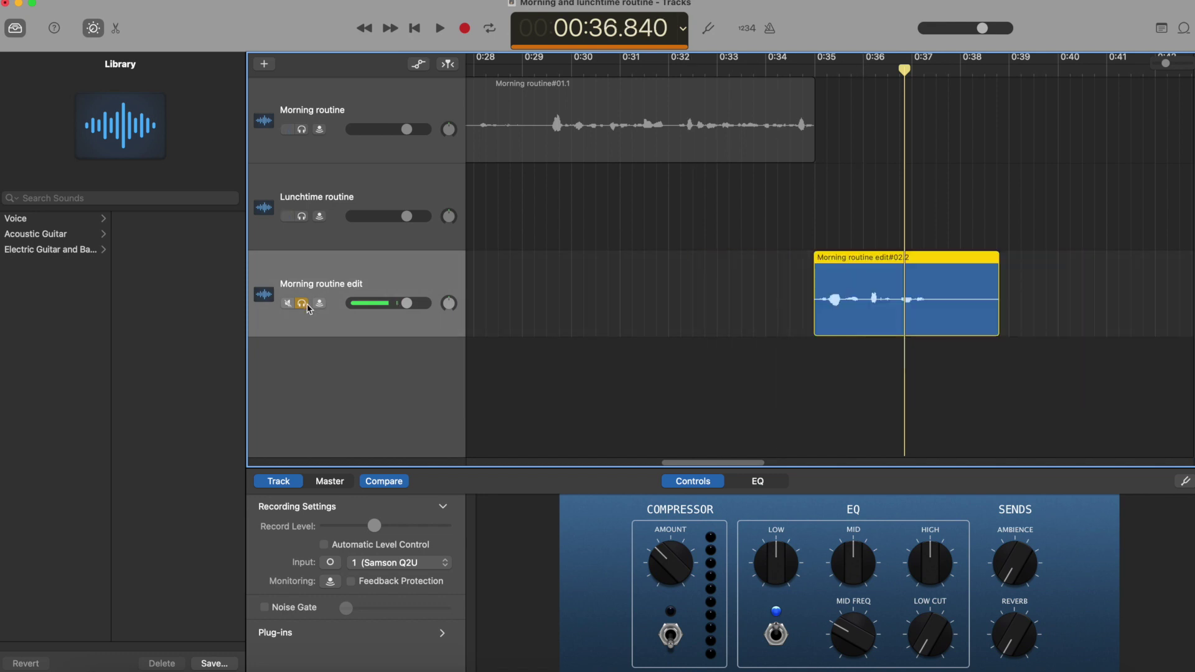
# - Turn off solo on the Morning routine edit track and play back the replacement take from 35 seconds
pyautogui.press('super+a')
pyautogui.click(814, 63)
pyautogui.press('space')
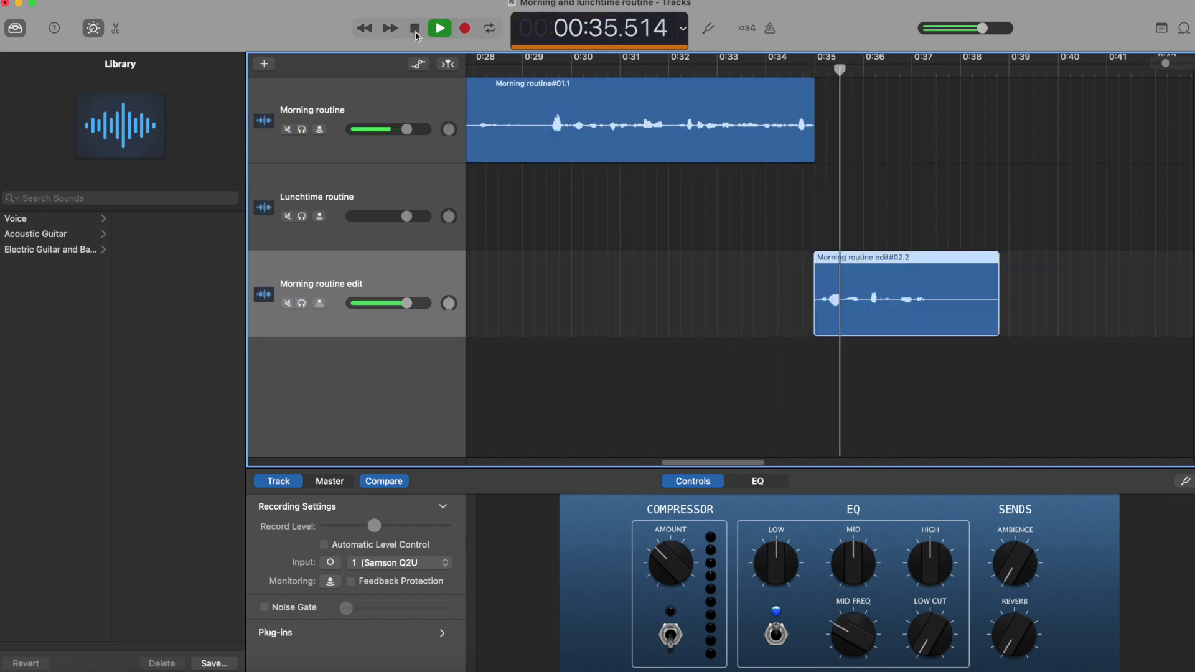
pyautogui.click(416, 32)
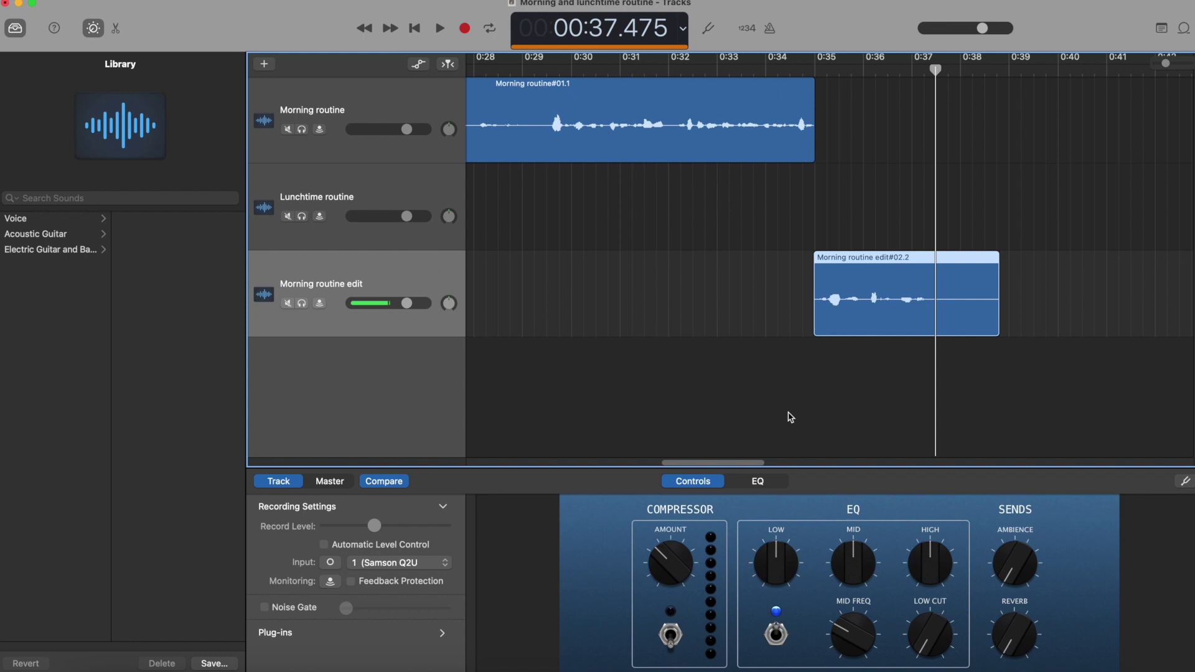
# - Switch to Finder and open the GarageBand YT Demo folder on the Desktop
pyautogui.press('super+Tab')
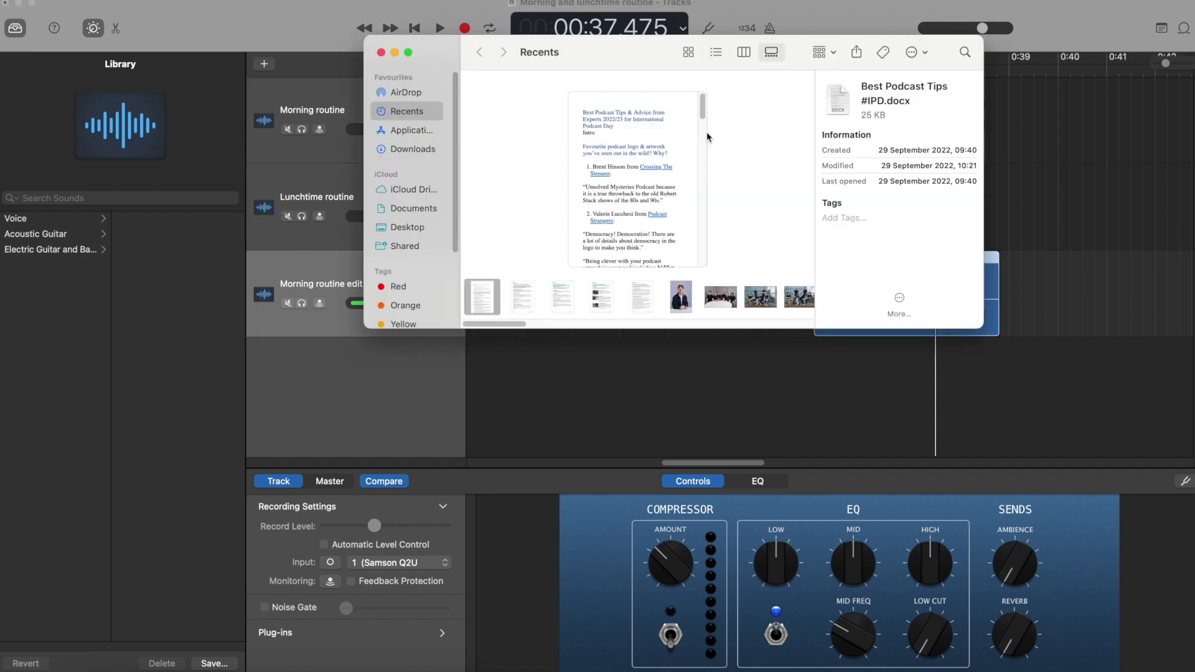
pyautogui.click(410, 231)
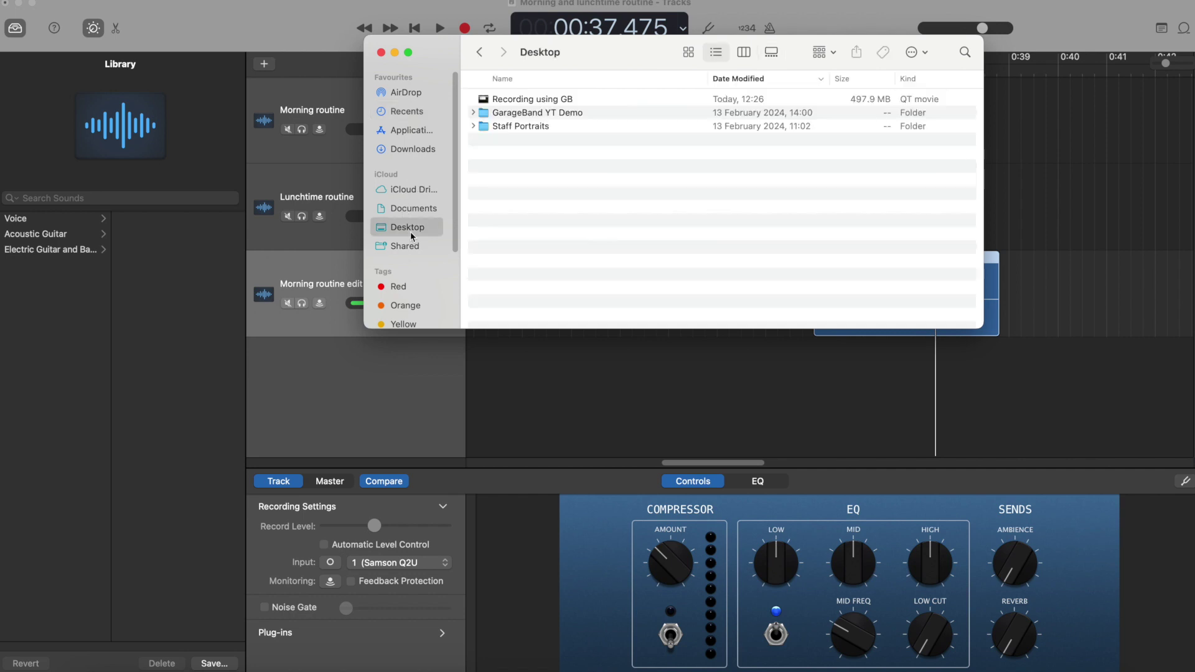
pyautogui.click(567, 116)
pyautogui.doubleClick(568, 116)
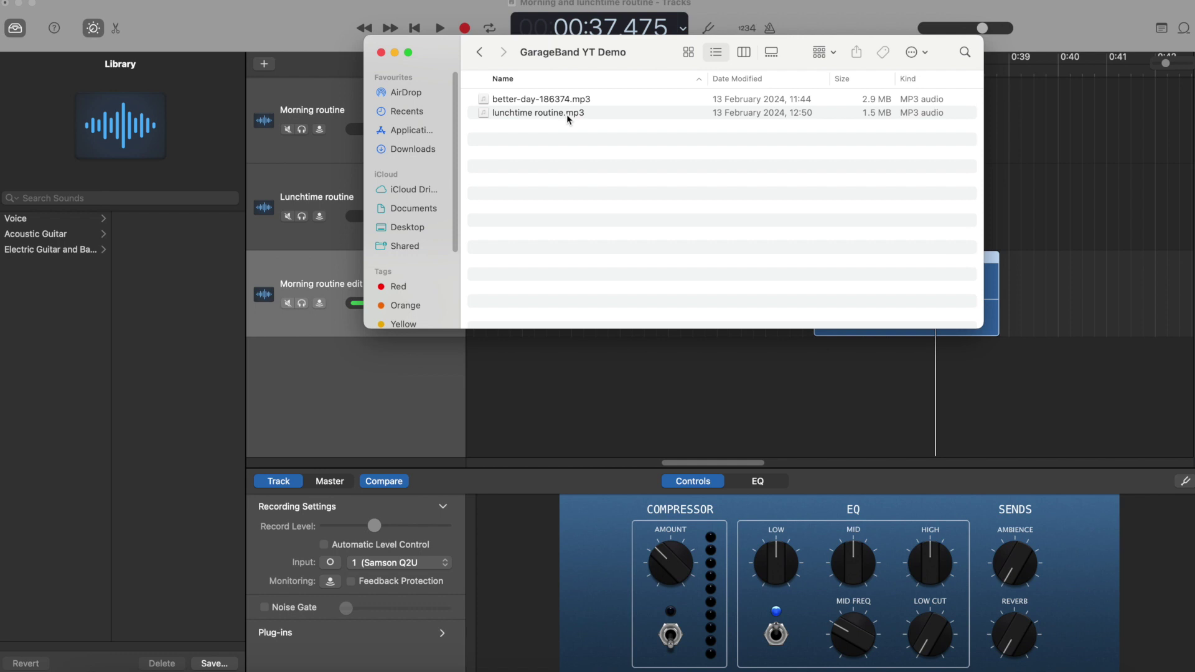
# - Import better-day-186374.mp3 onto a new track below Morning routine edit, starting at about 31 seconds, and close the Finder window
pyautogui.click(570, 103)
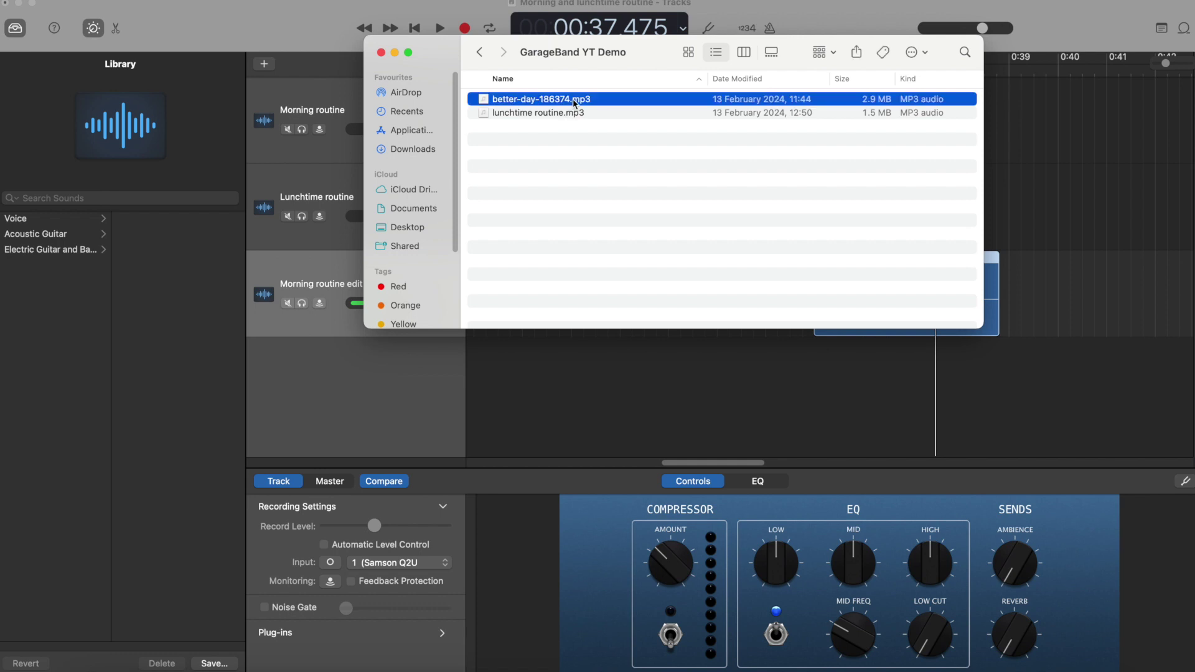
pyautogui.moveTo(574, 103); pyautogui.dragTo(617, 393)
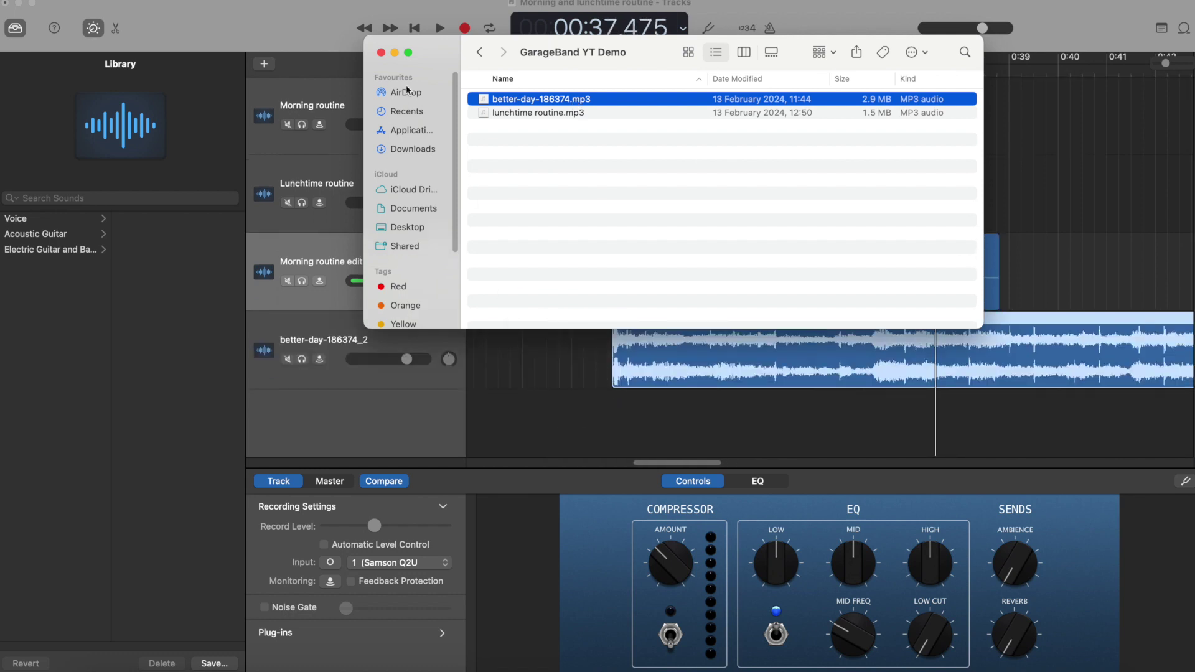
pyautogui.click(381, 52)
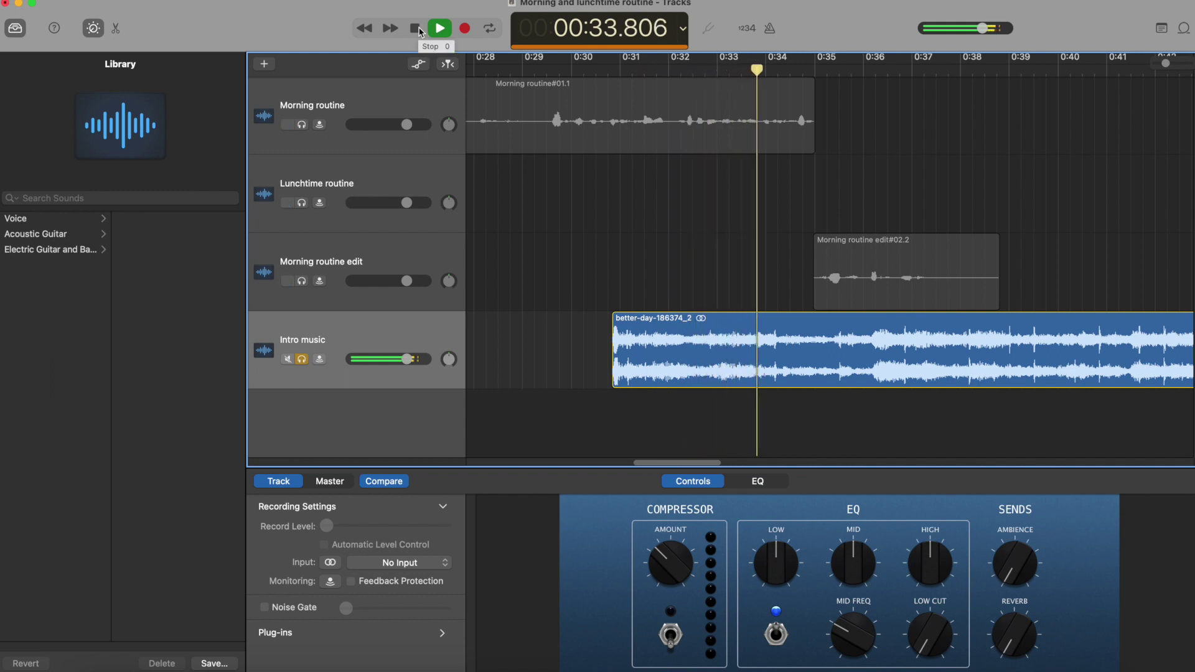
# - Stop playback and split the better-day music region on the Intro music track at 36.12 seconds
pyautogui.click(415, 29)
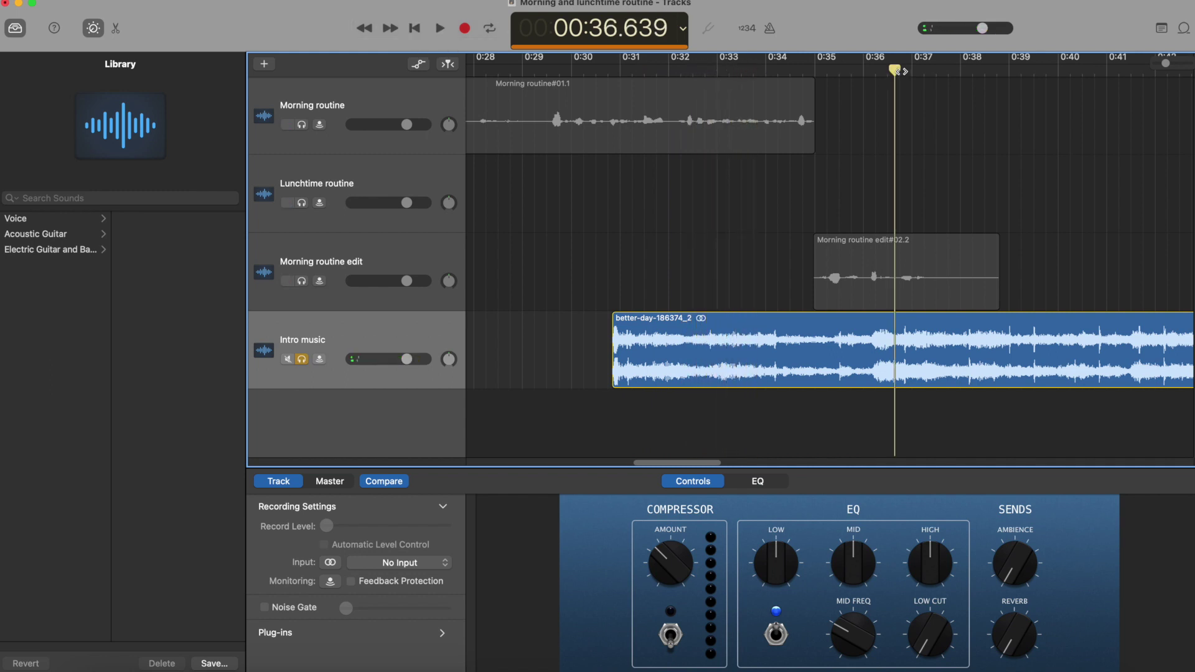
pyautogui.moveTo(900, 71); pyautogui.dragTo(870, 67)
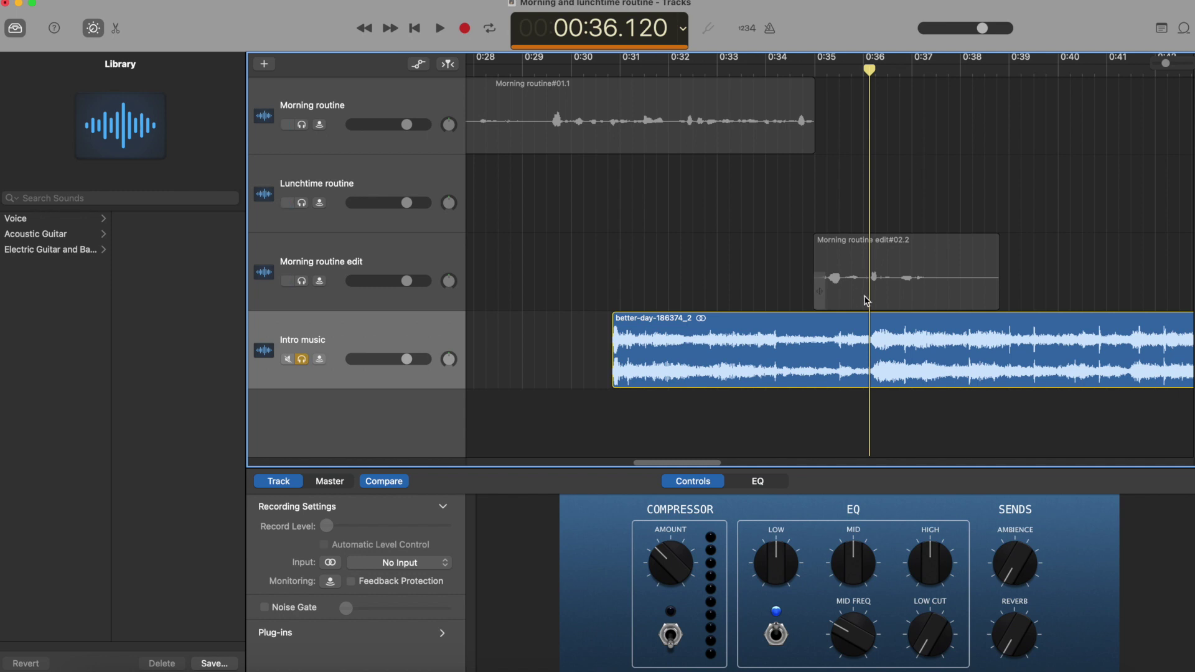
pyautogui.click(134, 2)
pyautogui.click(209, 159)
# - Add a new audio track below Intro music and move the second part of the split music onto it
pyautogui.rightClick(368, 411)
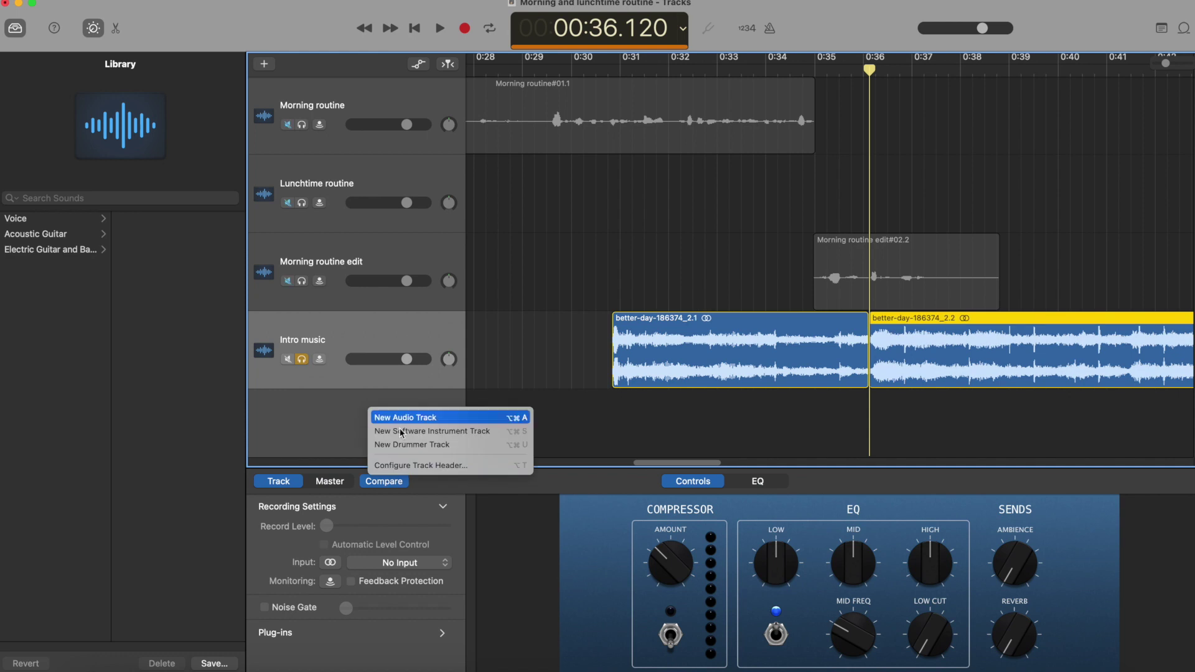
pyautogui.click(386, 416)
pyautogui.moveTo(947, 302); pyautogui.dragTo(880, 344)
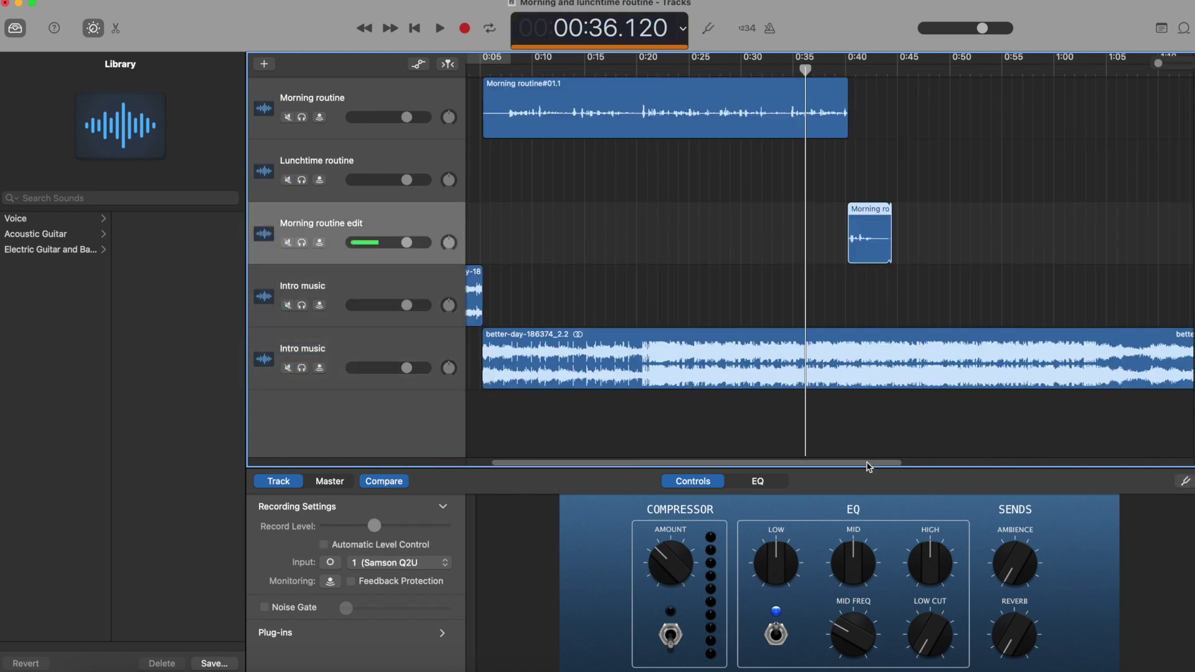
# - Play the arrangement from the beginning until just after the voice recording starts, checking the music's volume under the speech
pyautogui.moveTo(870, 467); pyautogui.dragTo(845, 467)
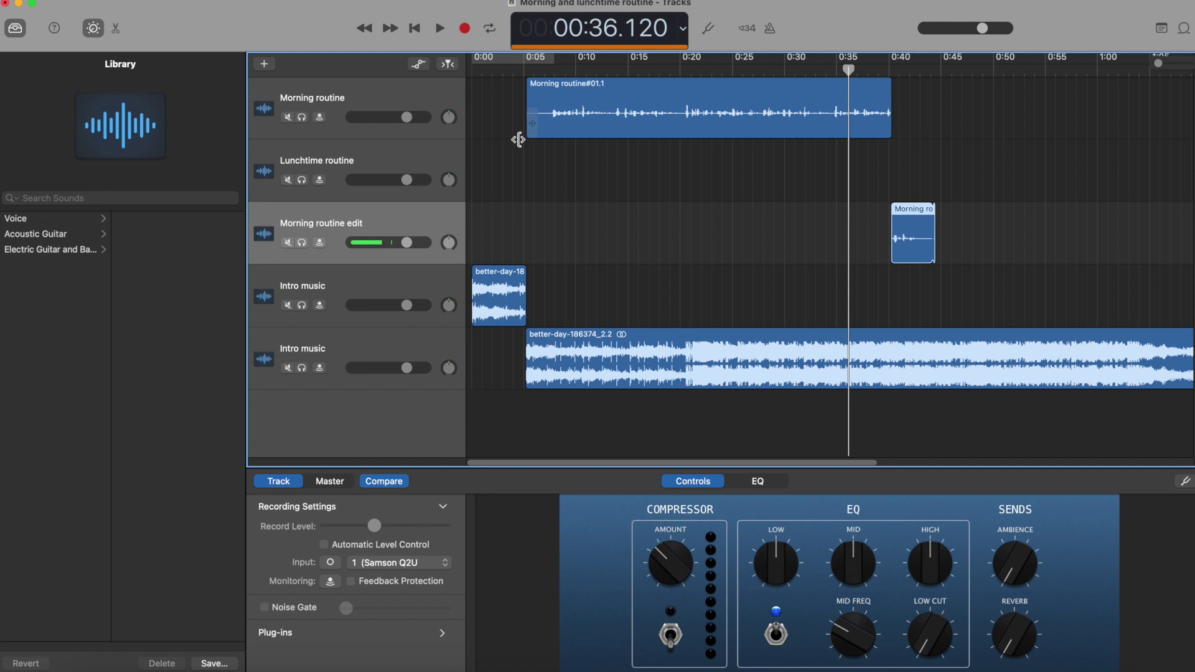
pyautogui.moveTo(1158, 63); pyautogui.dragTo(1164, 64)
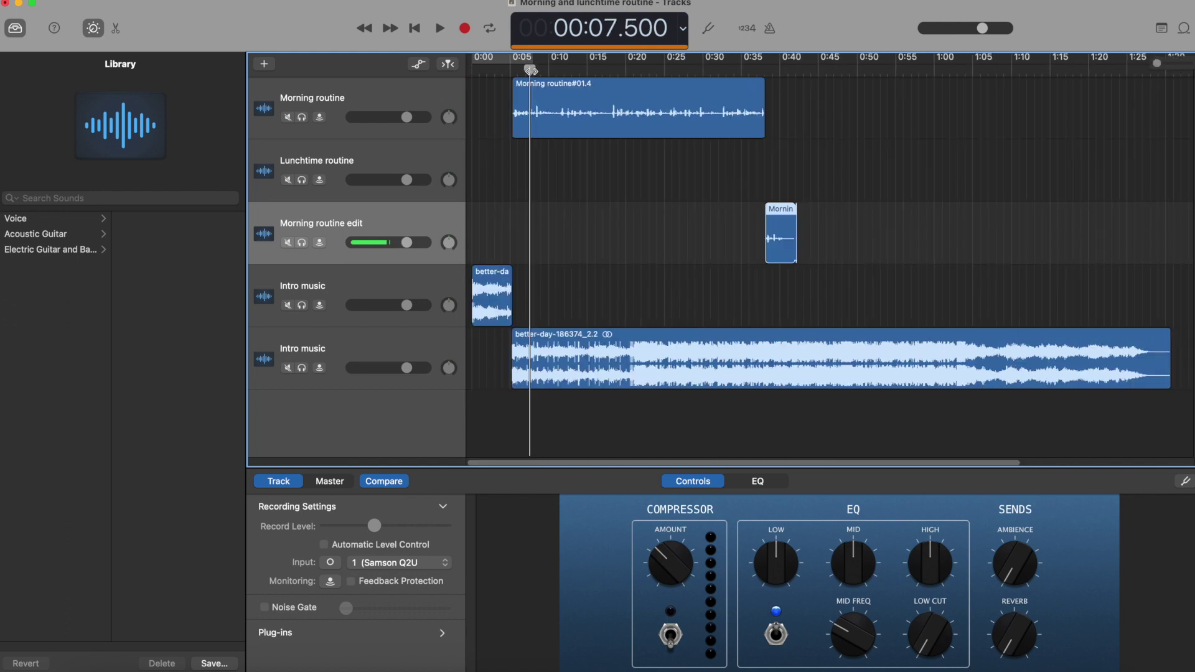
pyautogui.press('Return')
pyautogui.press('space')
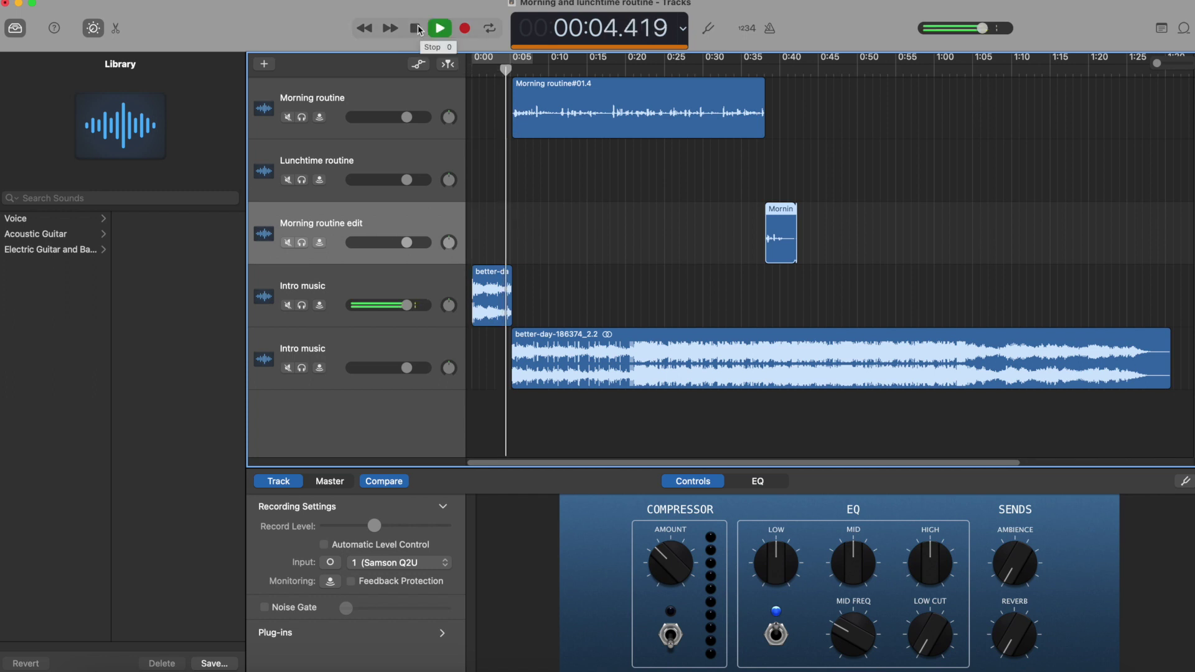
pyautogui.click(417, 28)
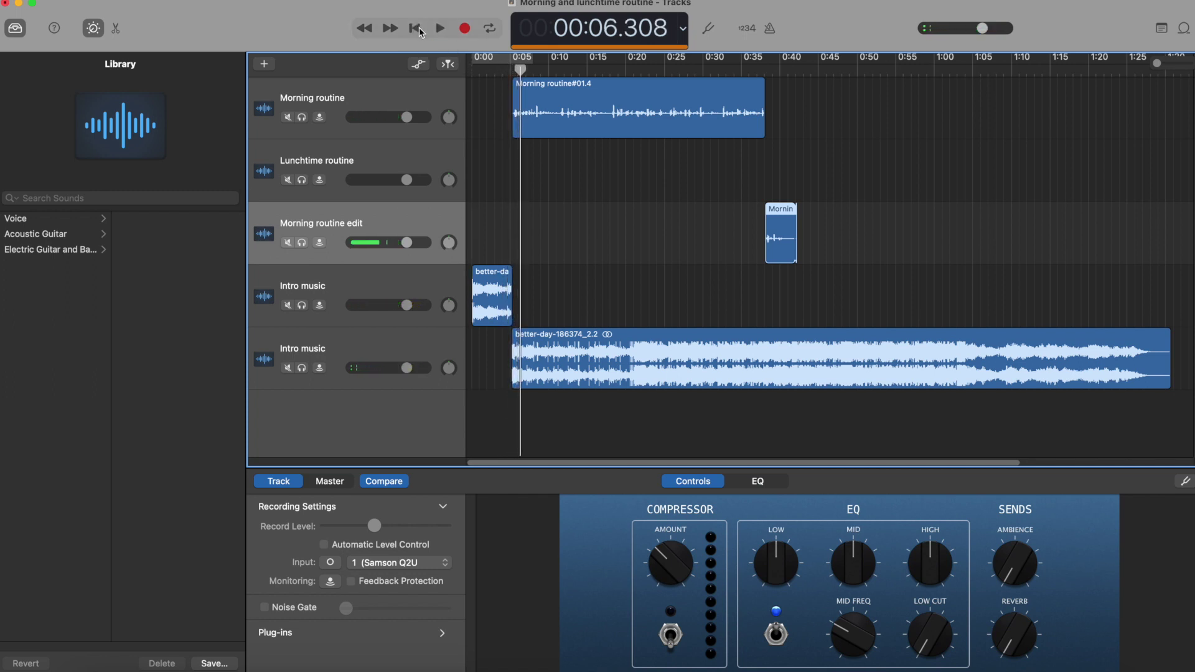
# - Lower the second Intro music track's volume to about a quarter of its range and play back the mix with the voice
pyautogui.moveTo(407, 368); pyautogui.dragTo(367, 368)
pyautogui.press('space')
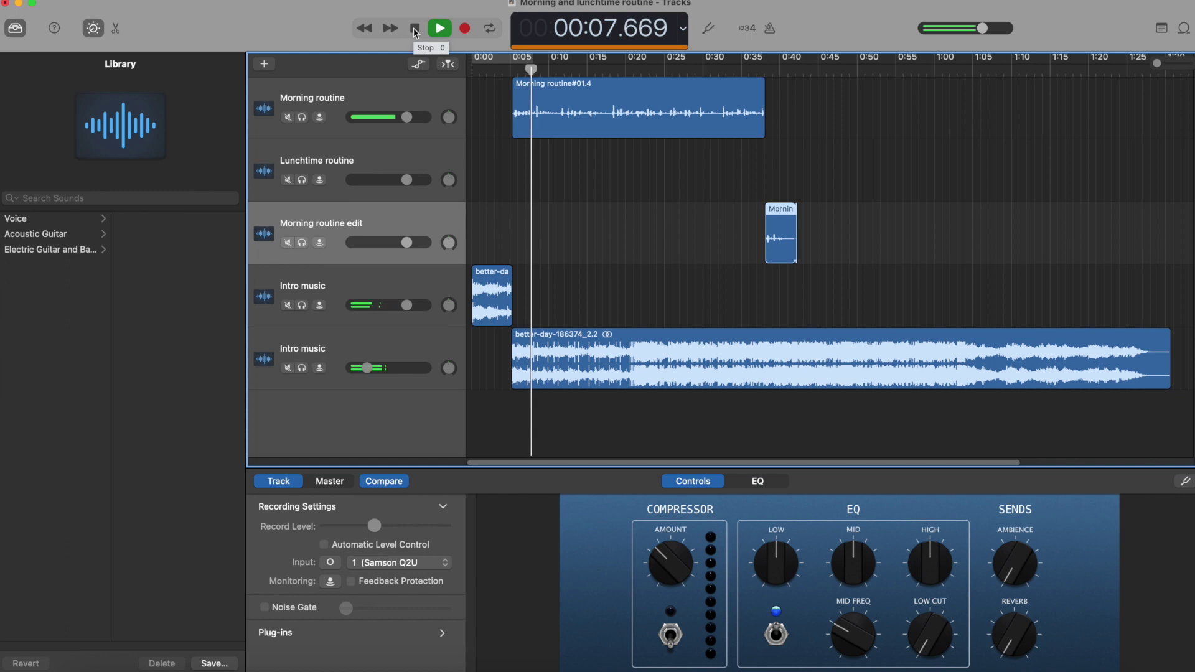
pyautogui.click(416, 29)
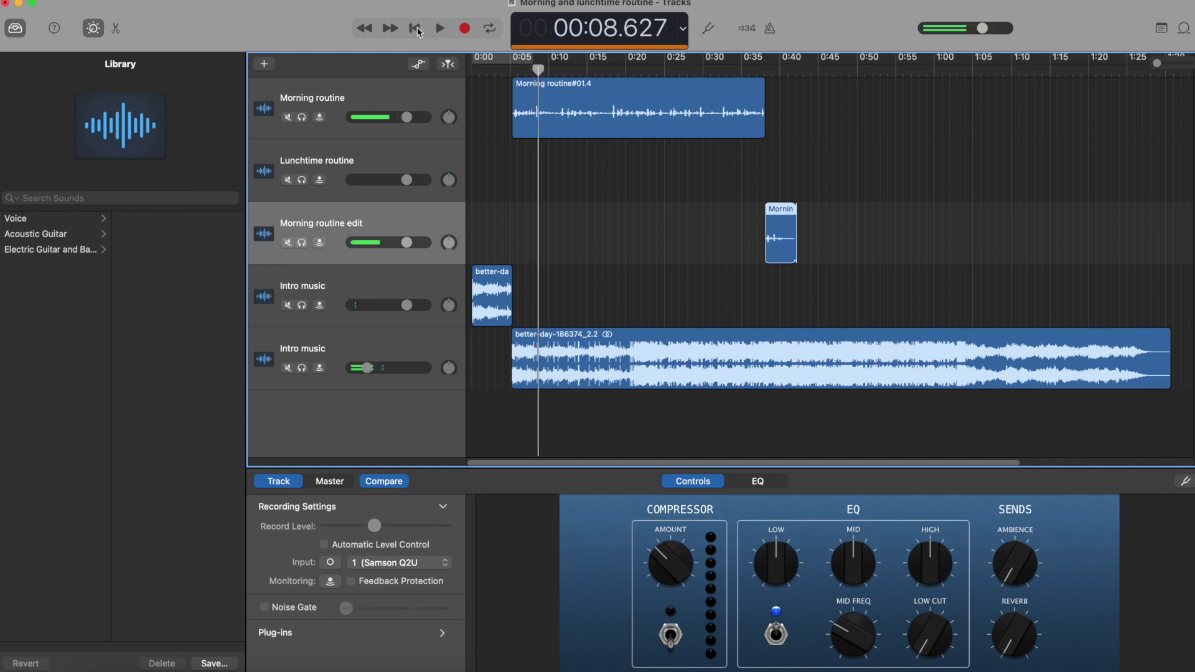
# - Show the volume automation on all tracks
pyautogui.scroll(3, 1161, 63)
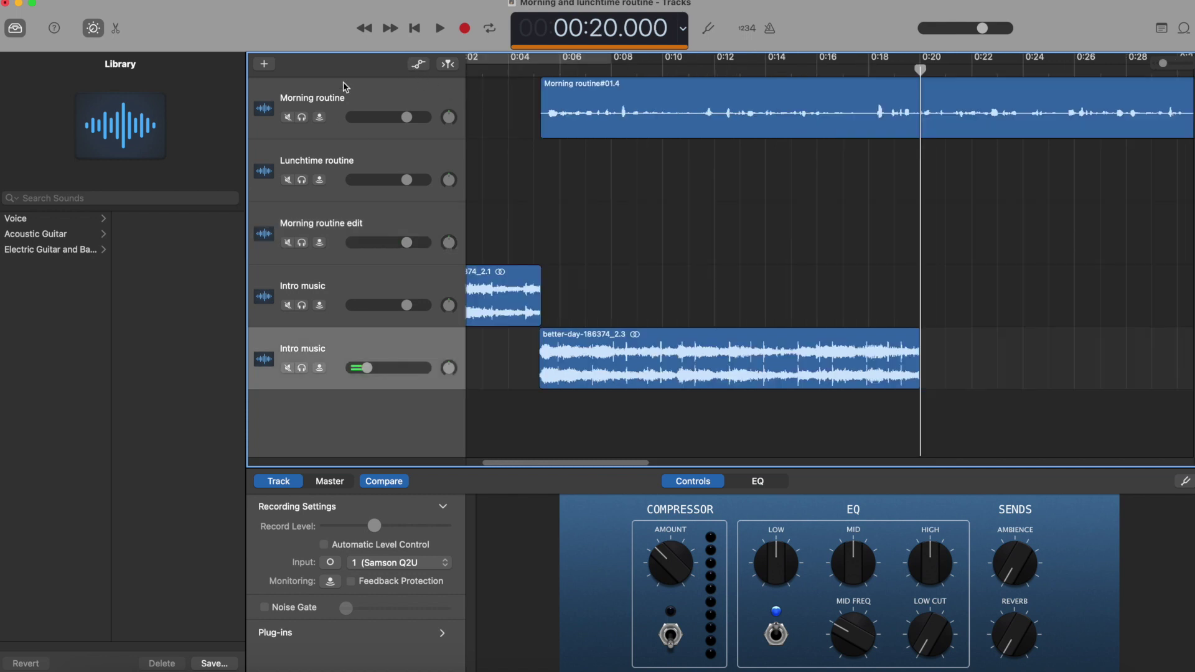
pyautogui.click(419, 65)
pyautogui.click(419, 65)
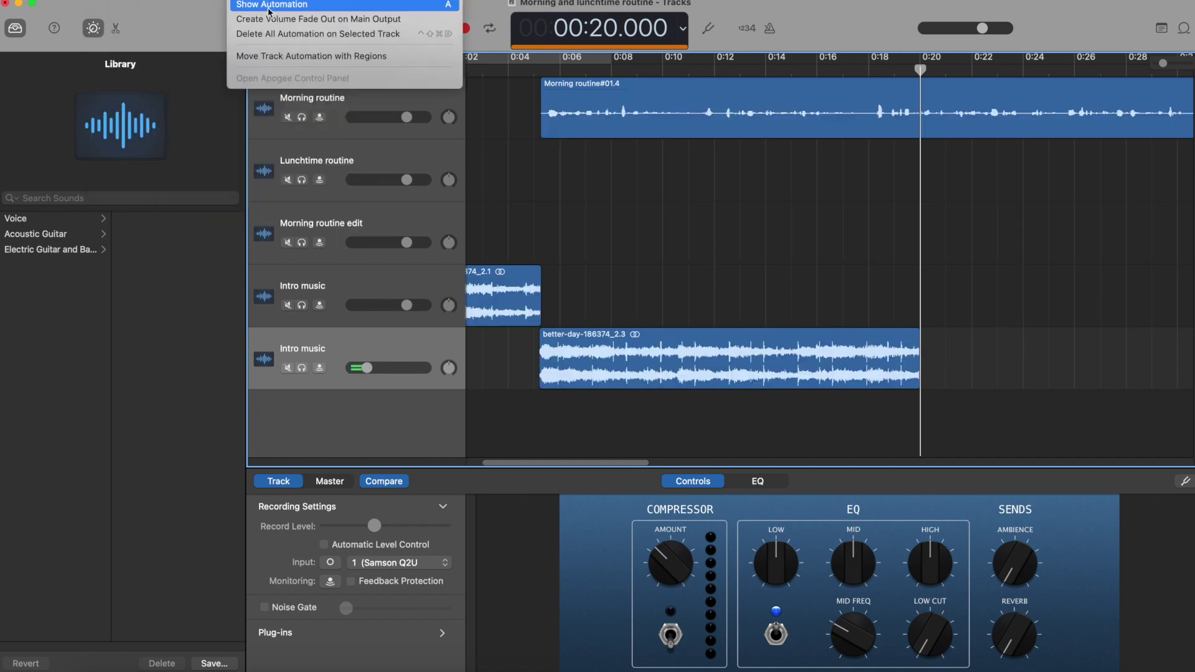
pyautogui.click(269, 11)
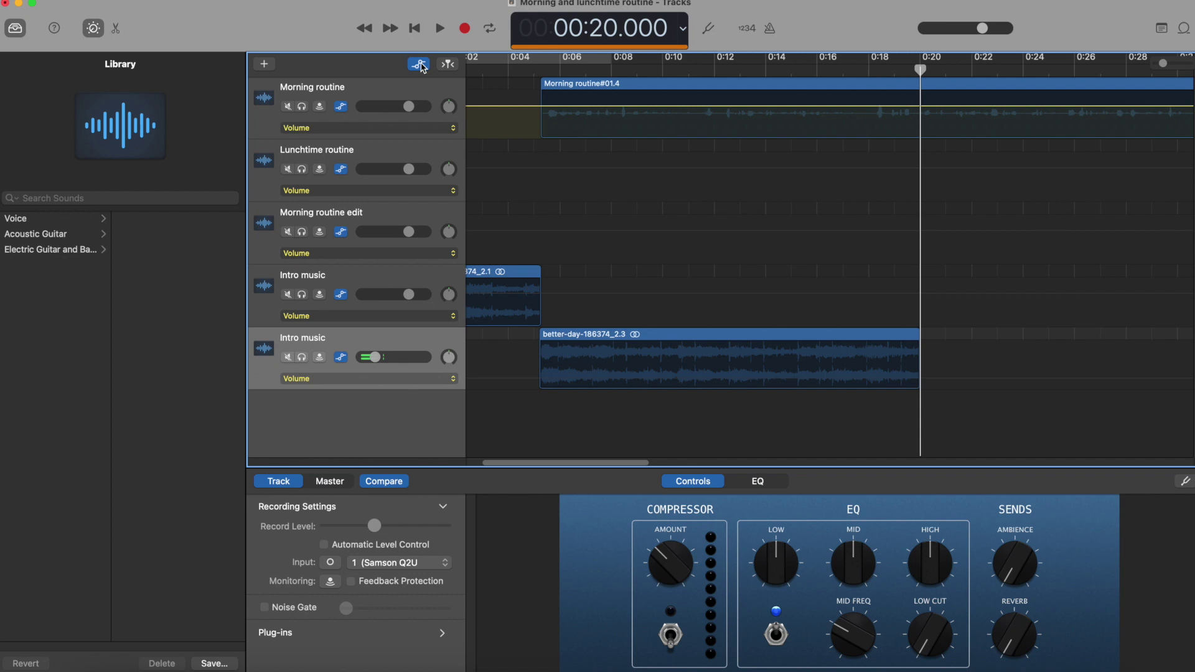
# - Solo the second Intro music track, automate a volume fade from the region's start to silence at 20 seconds, and turn solo off
pyautogui.hscroll(-2, 592, 371)
pyautogui.press('s')
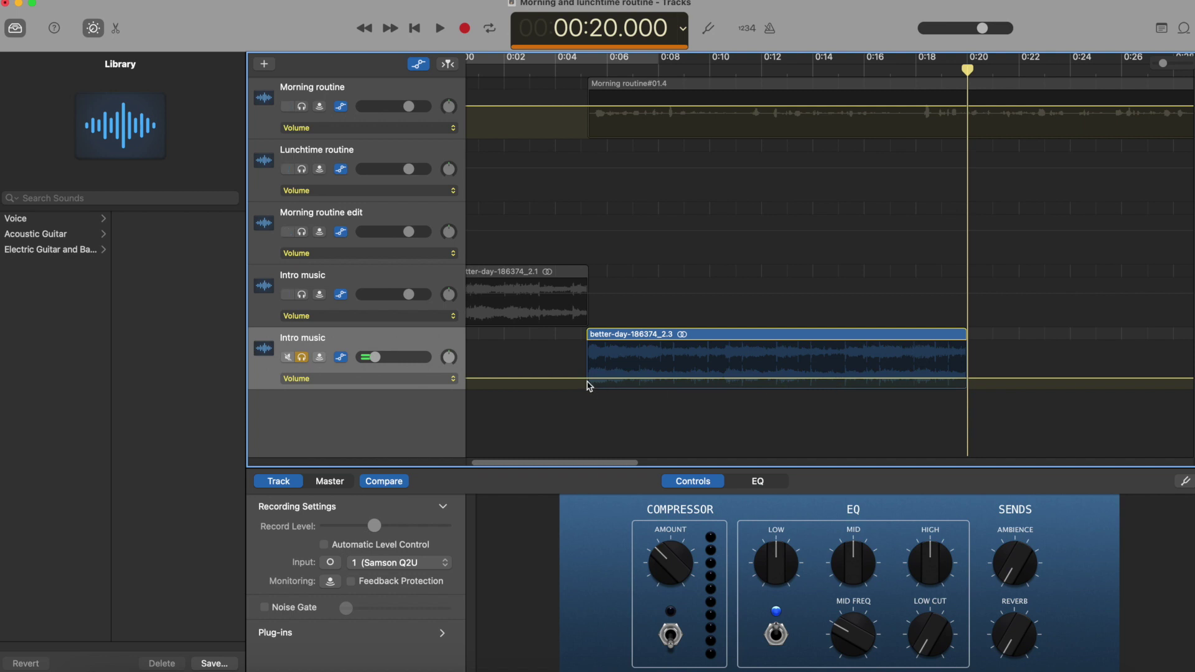
pyautogui.click(588, 378)
pyautogui.click(965, 379)
pyautogui.moveTo(965, 378); pyautogui.dragTo(967, 388)
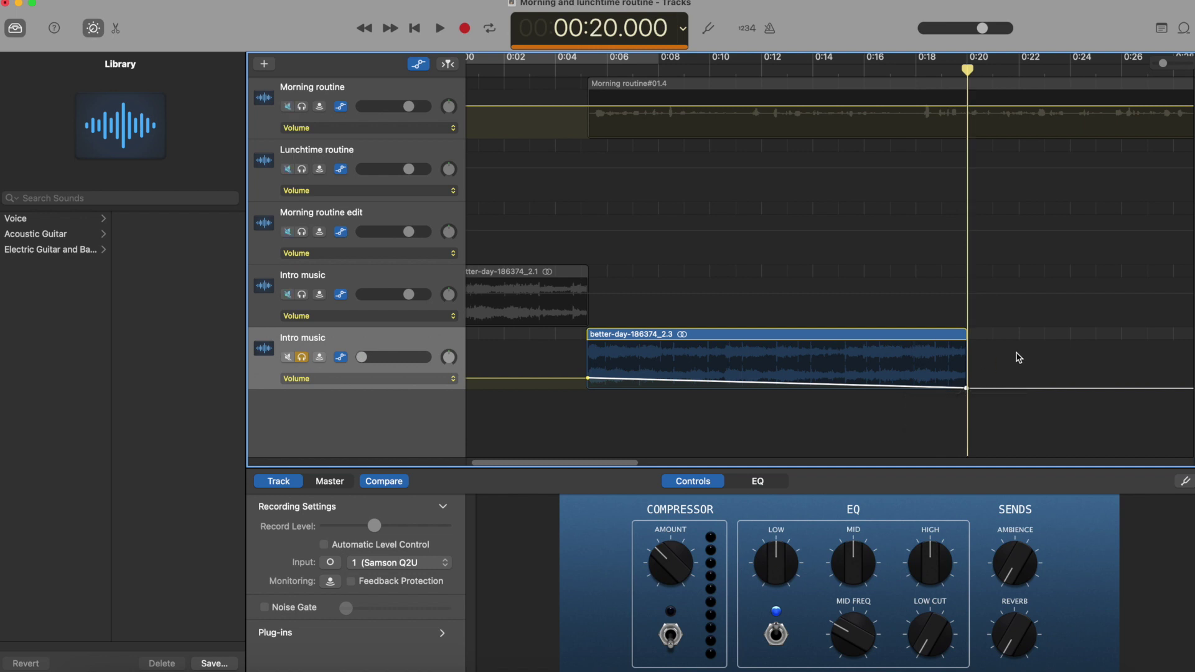
pyautogui.click(301, 357)
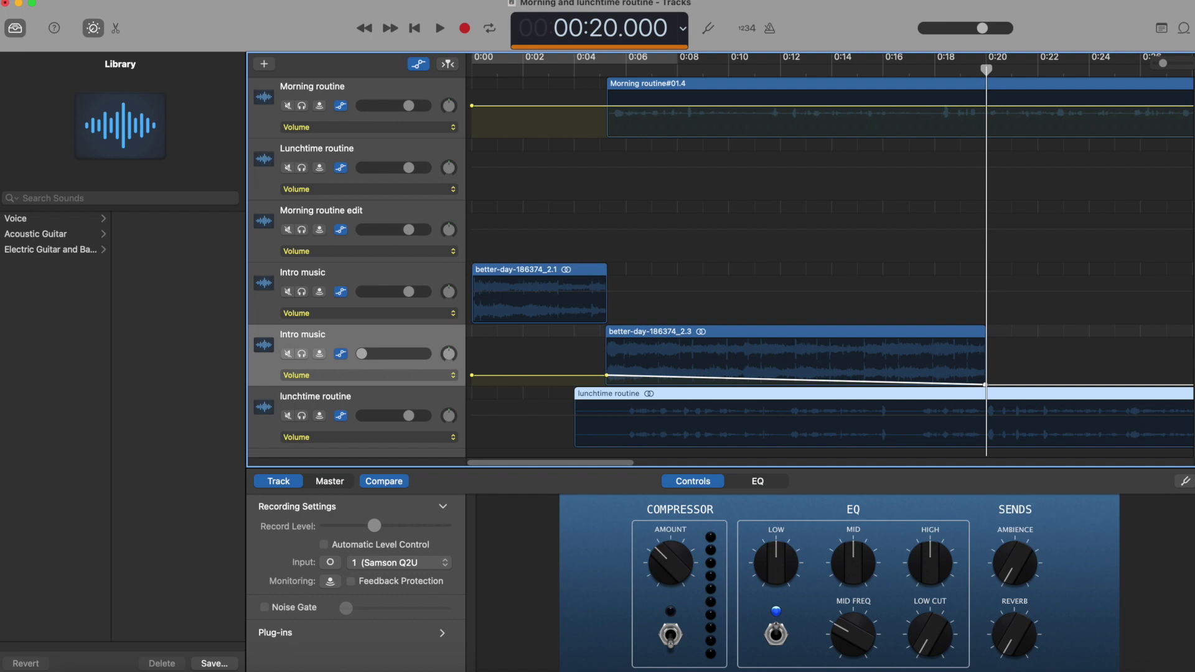
# - Open the settings for exporting the song to disk and examine the available MP3 quality levels
pyautogui.click(274, 2)
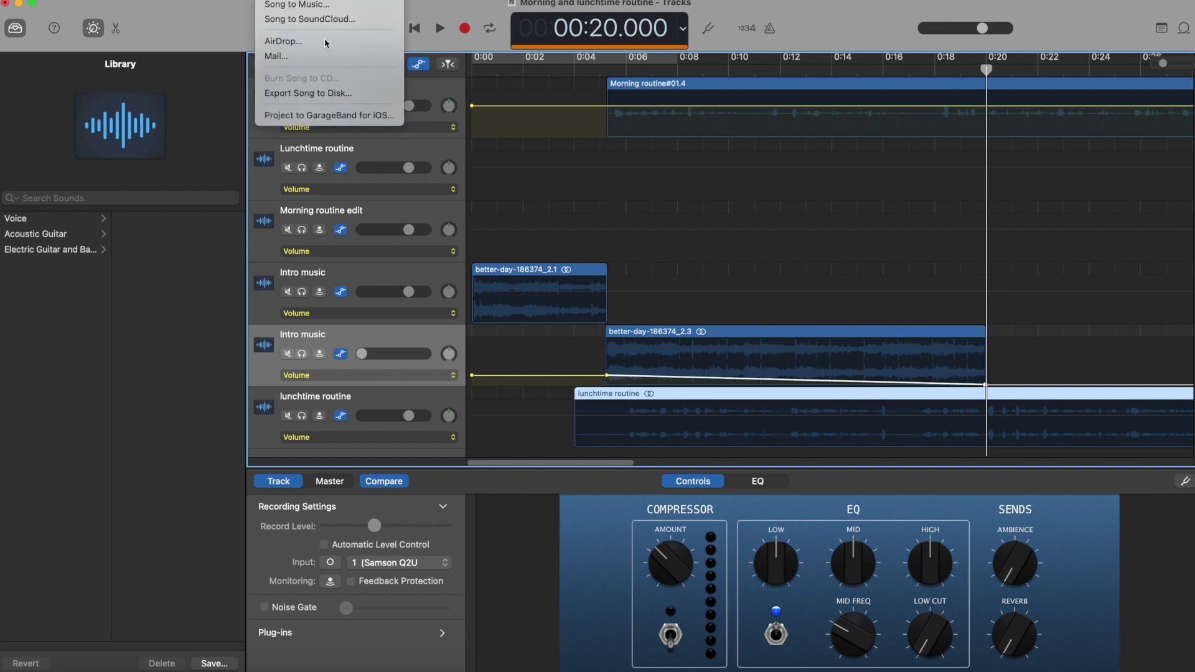
pyautogui.click(336, 95)
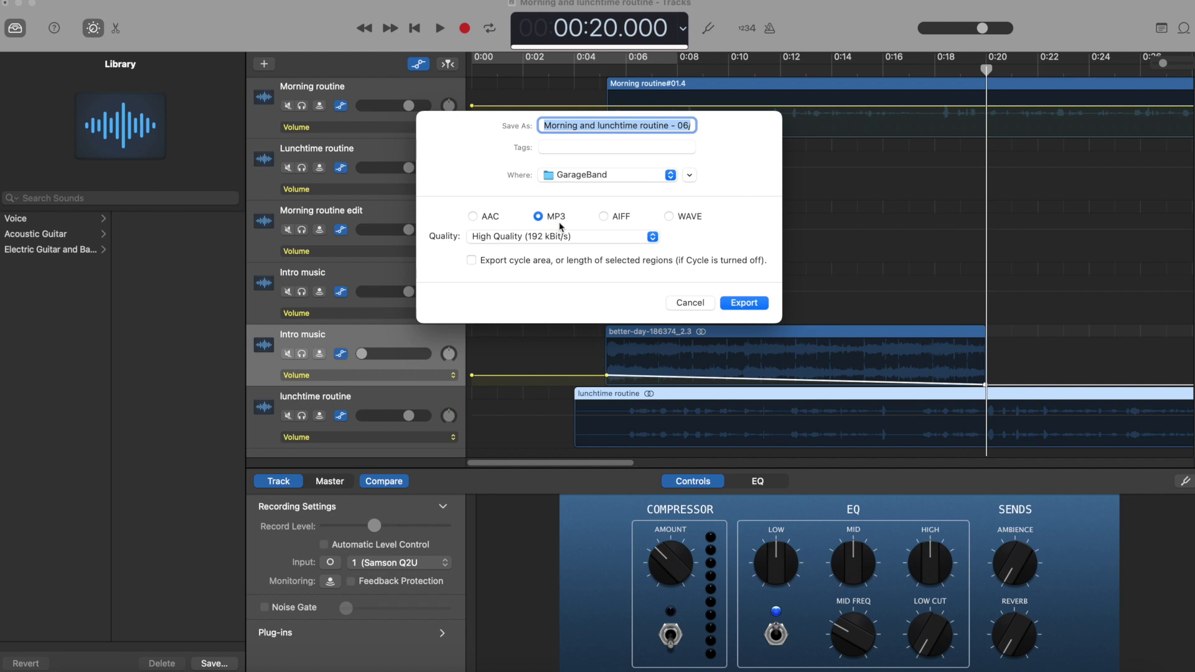
pyautogui.click(547, 237)
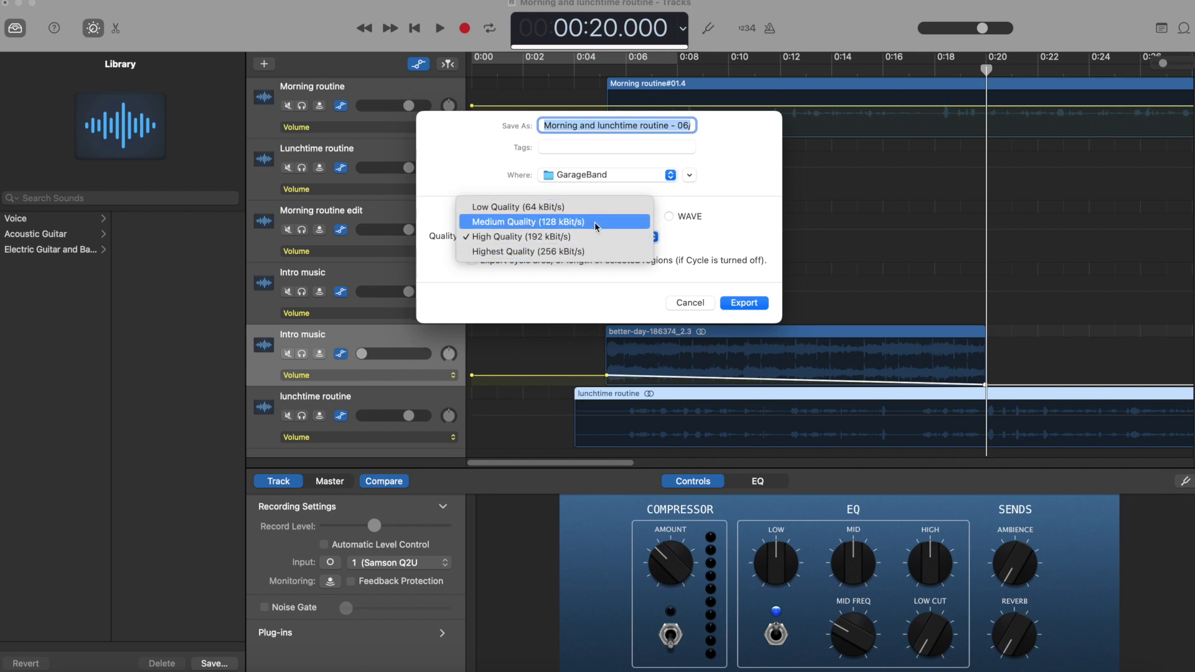
pyautogui.click(740, 240)
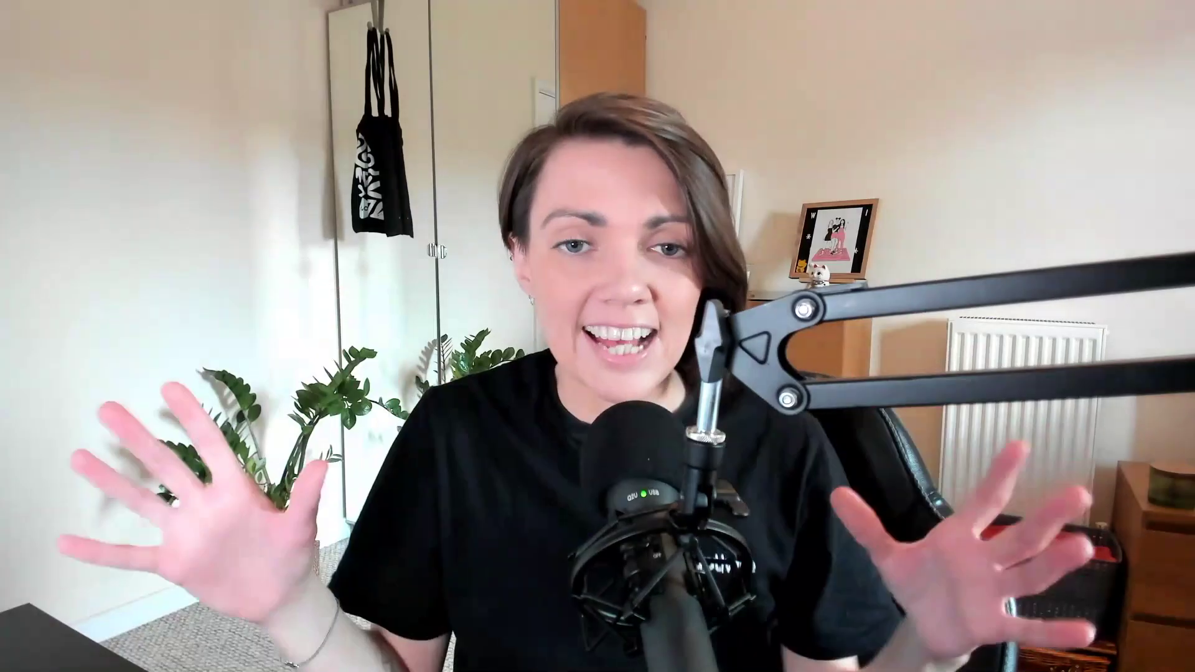